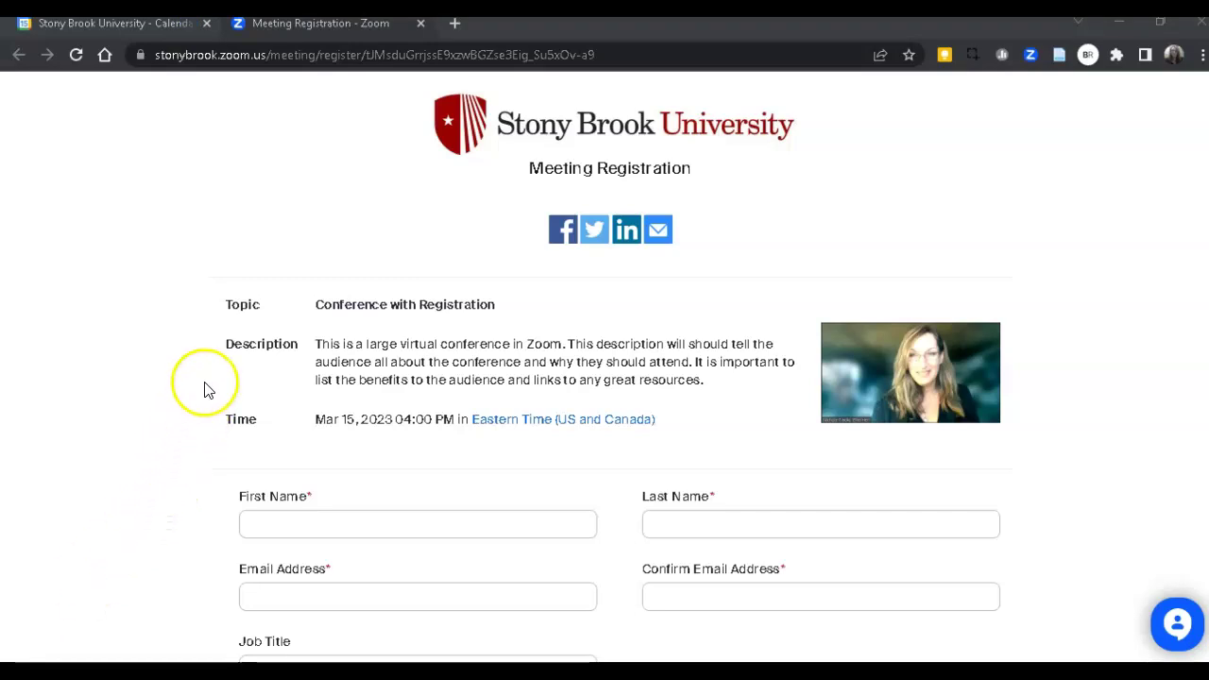
Open stonybrook.zoom.us in a new tab, sign in, and begin scheduling a meeting.
{"action": "scroll", "coordinate": [354, 447], "scroll_direction": "down", "scroll_amount": 1}
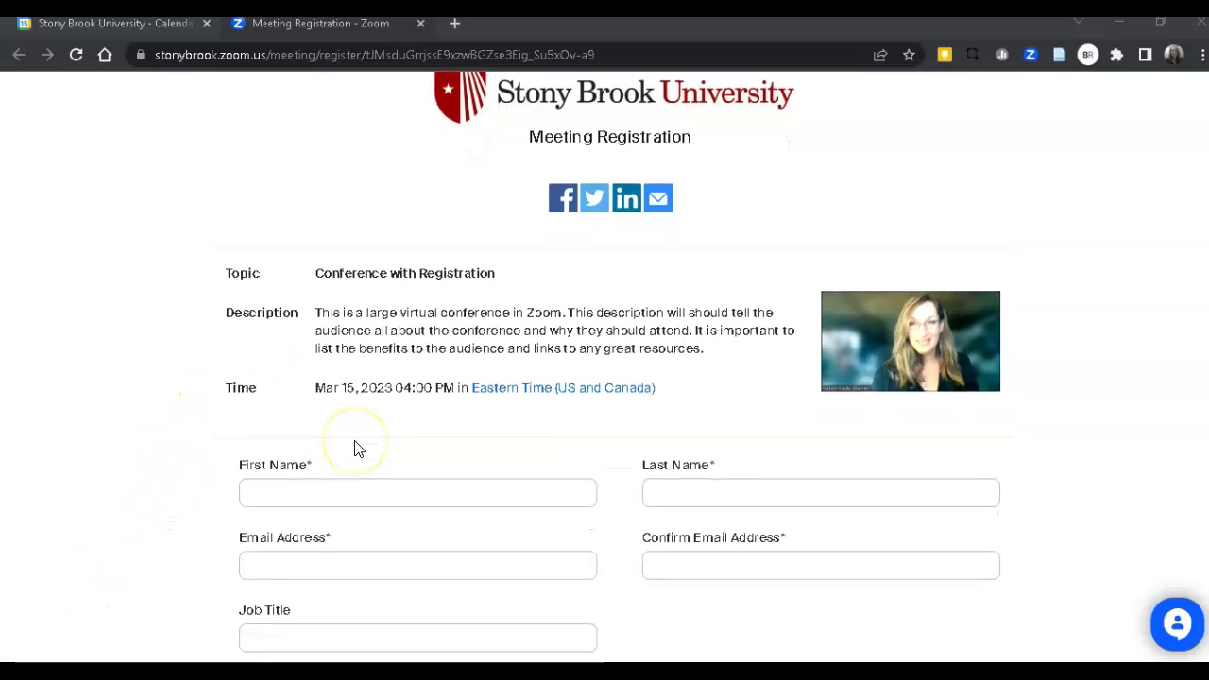
{"action": "scroll", "coordinate": [354, 447], "scroll_direction": "down", "scroll_amount": 3}
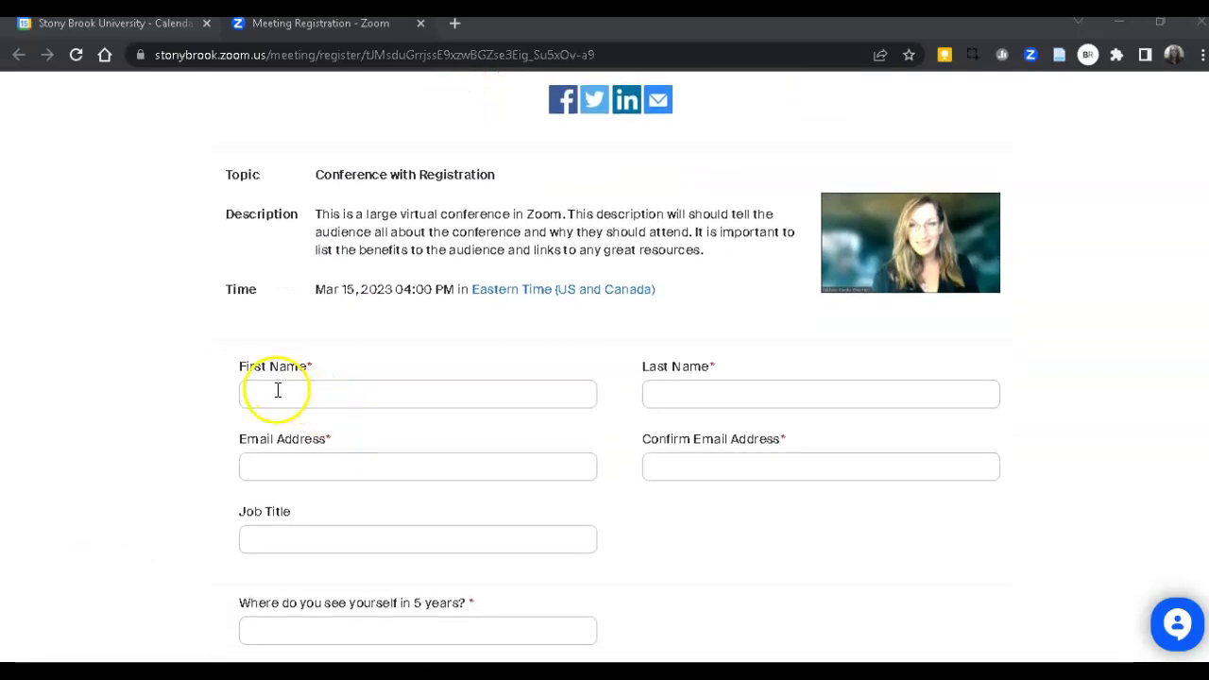
{"action": "scroll", "coordinate": [327, 535], "scroll_direction": "down", "scroll_amount": 3}
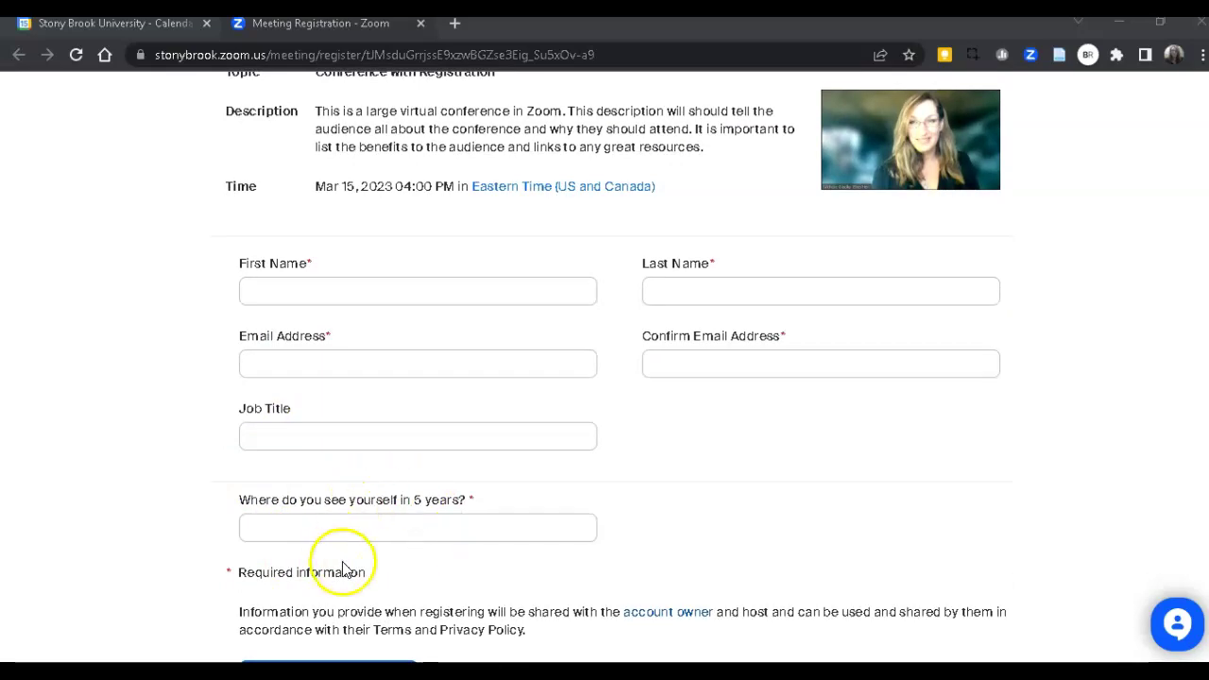
{"action": "scroll", "coordinate": [458, 585], "scroll_direction": "up", "scroll_amount": 5}
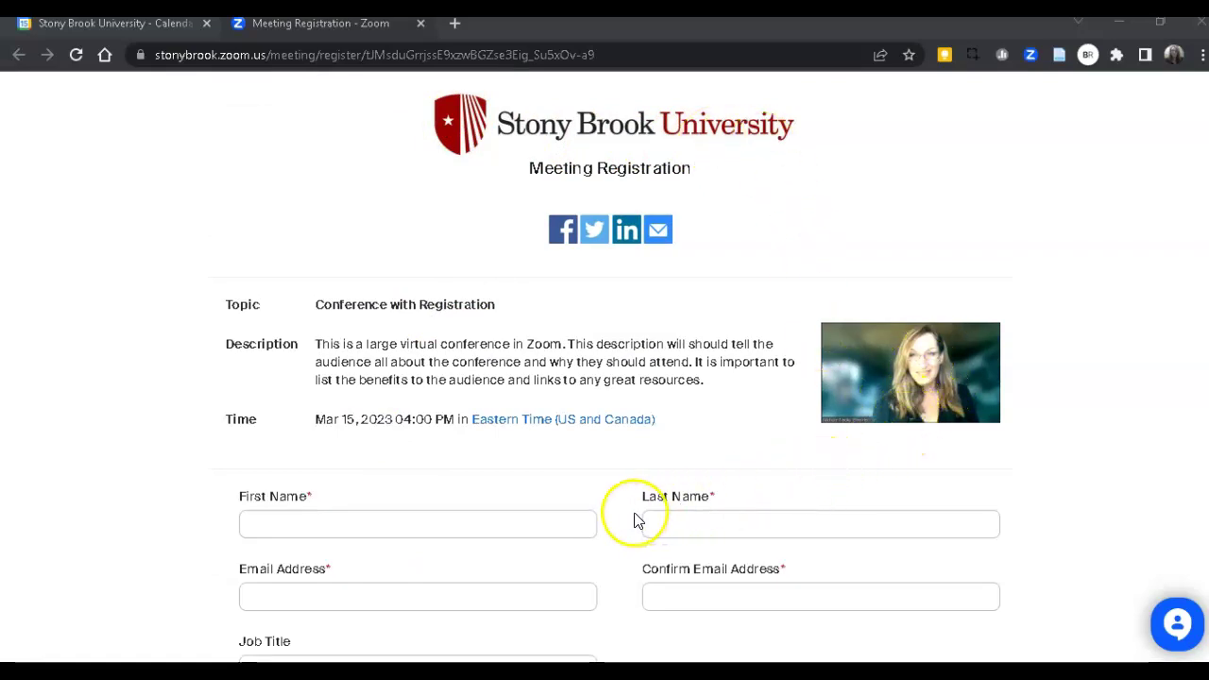
{"action": "key", "text": "ctrl+t"}
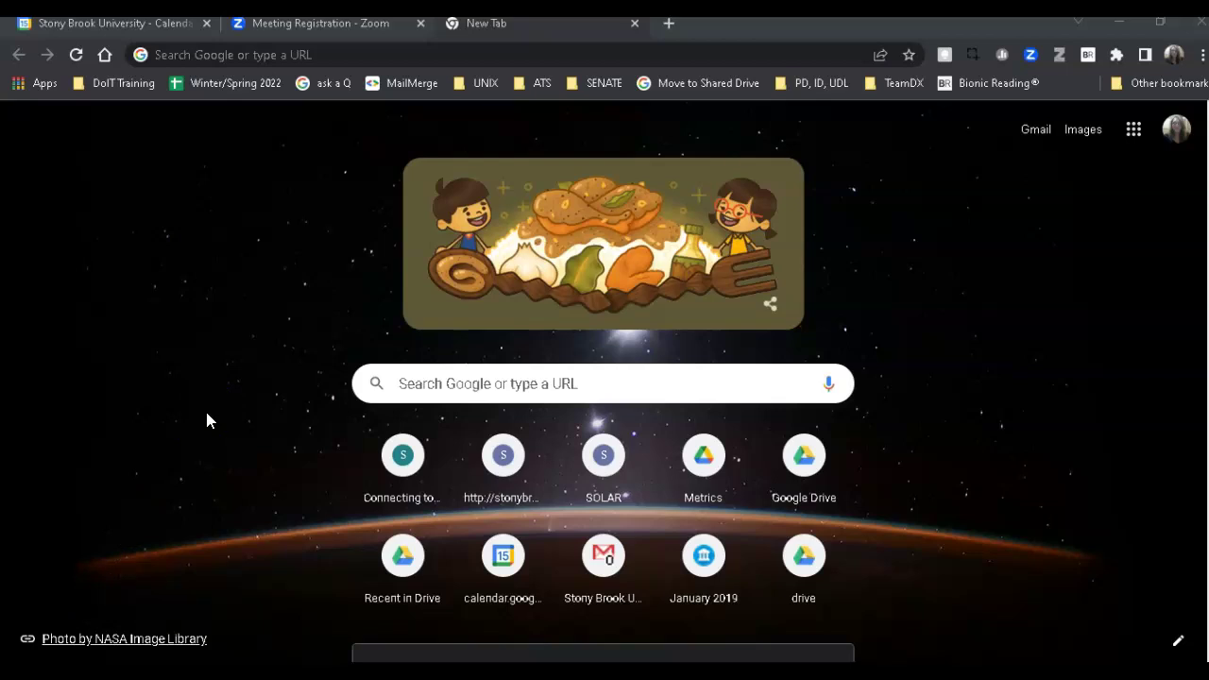
{"action": "left_click", "coordinate": [304, 54]}
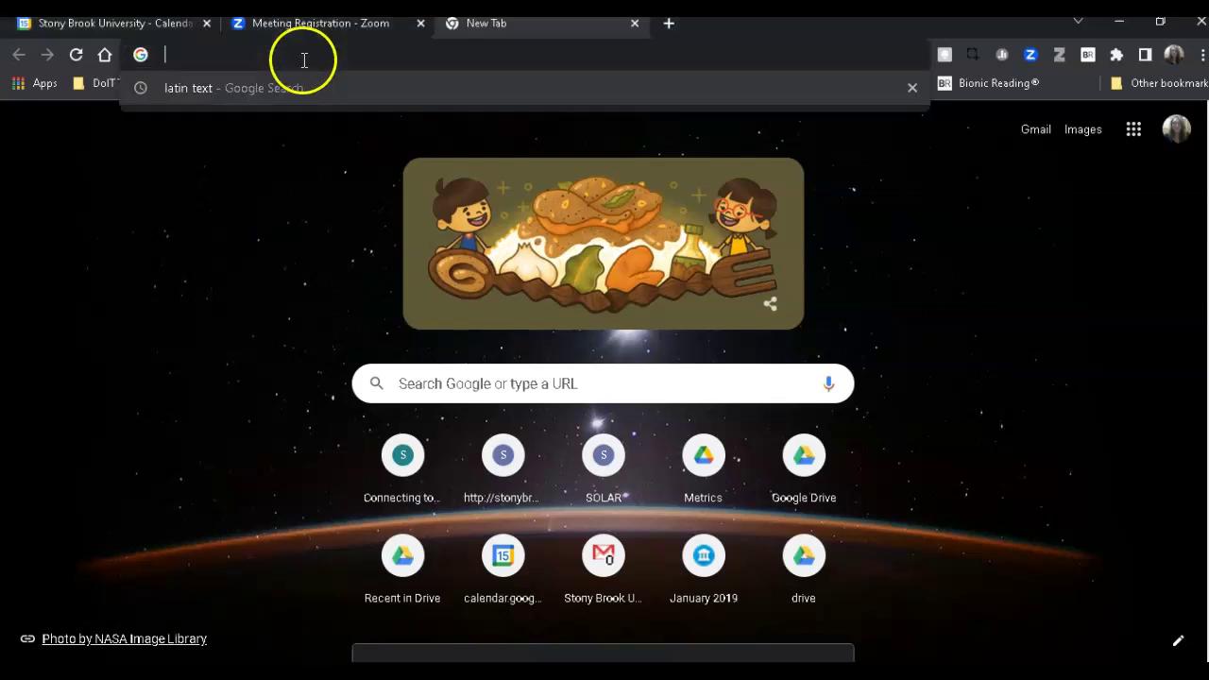
{"action": "type", "text": "stonybrook.zoom.us"}
{"action": "key", "text": "Return"}
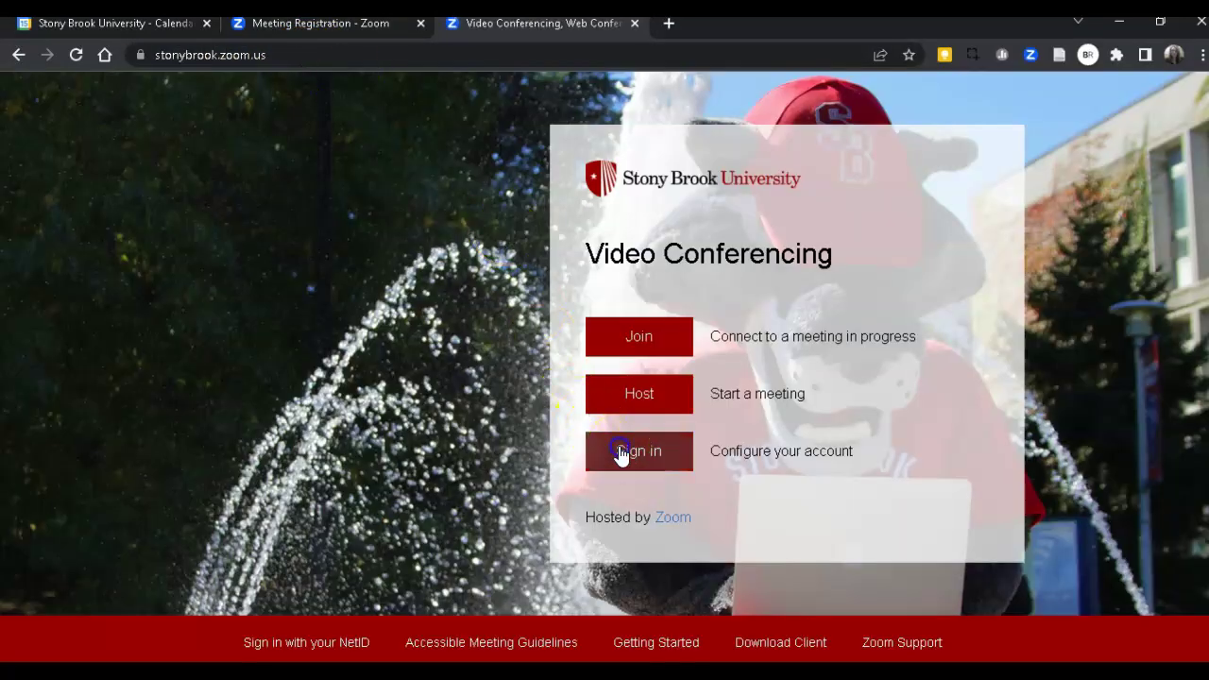
{"action": "left_click", "coordinate": [618, 453]}
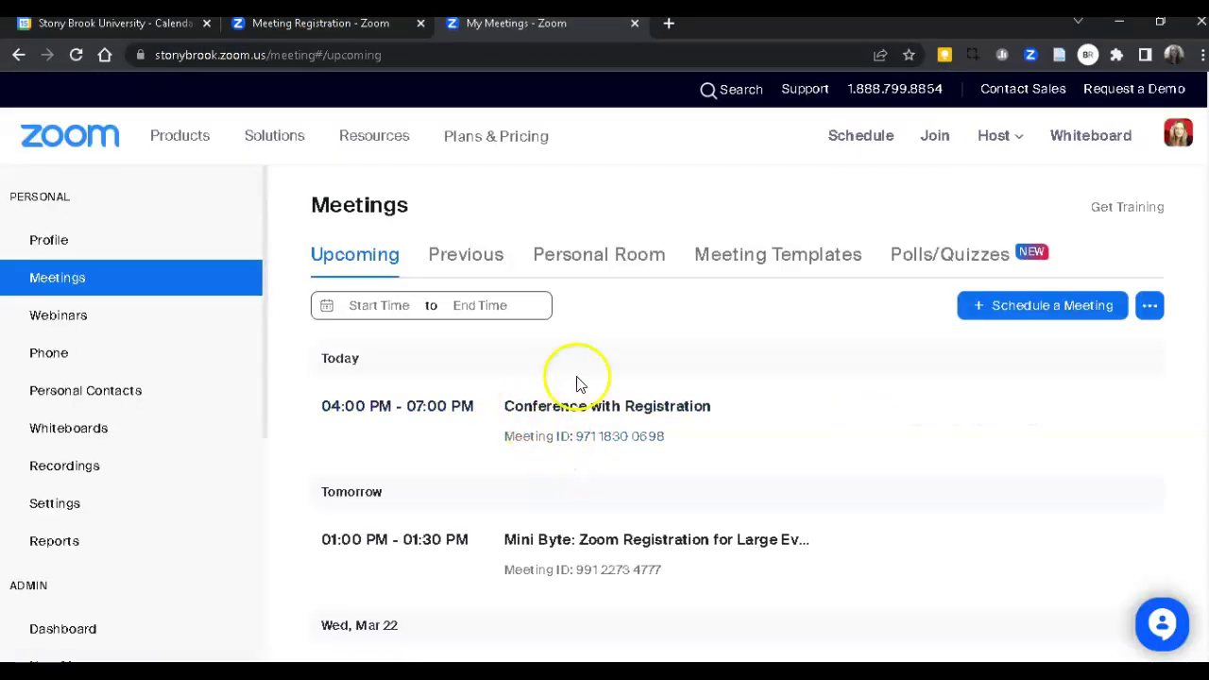
{"action": "left_click", "coordinate": [1029, 315]}
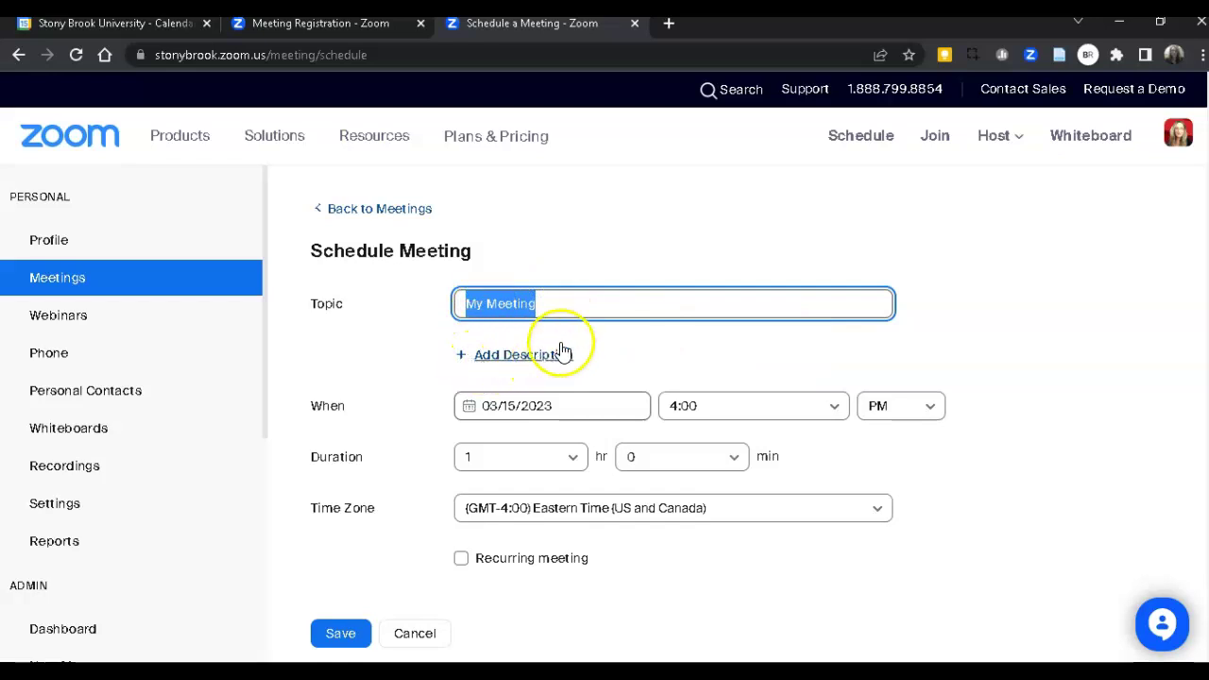
Title the meeting 'Annual Conference' and paste in a lorem-ipsum description.
{"action": "left_click", "coordinate": [578, 303]}
{"action": "left_click", "coordinate": [311, 306]}
{"action": "type", "text": "Anna"}
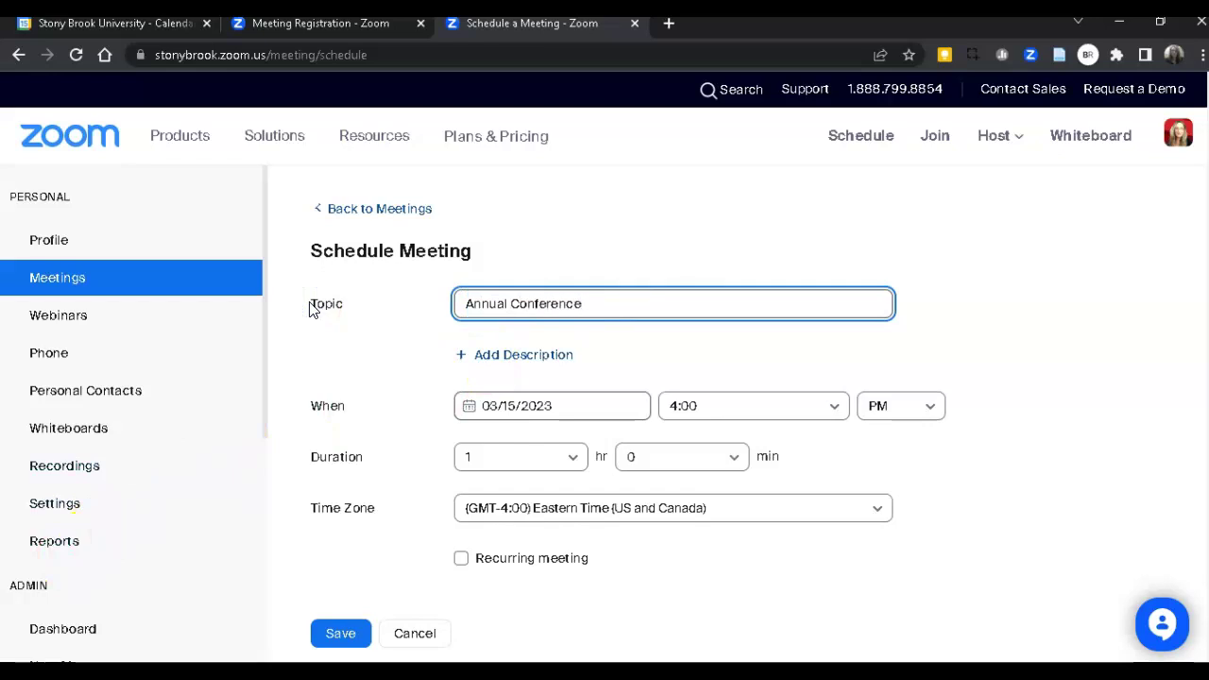
{"action": "left_click", "coordinate": [513, 354]}
{"action": "right_click", "coordinate": [510, 348]}
{"action": "left_click", "coordinate": [568, 484]}
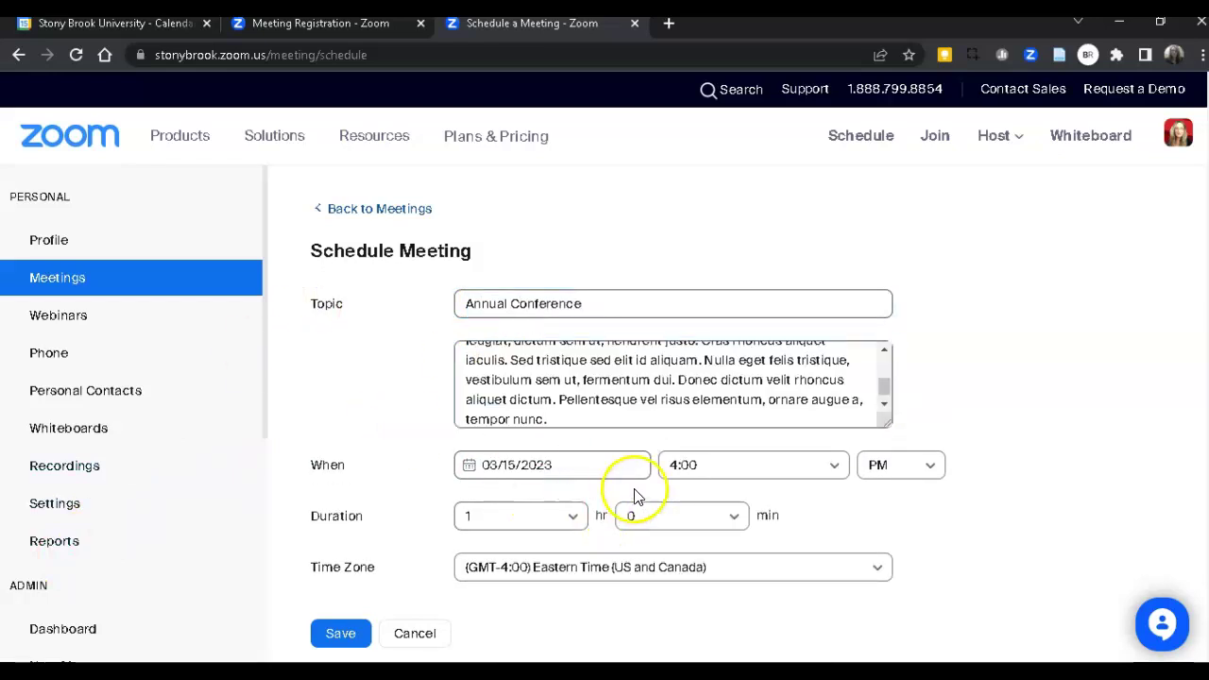
Schedule the meeting for 03/22/2023 at 01:00 PM with a 2-hour duration.
{"action": "left_click", "coordinate": [537, 465]}
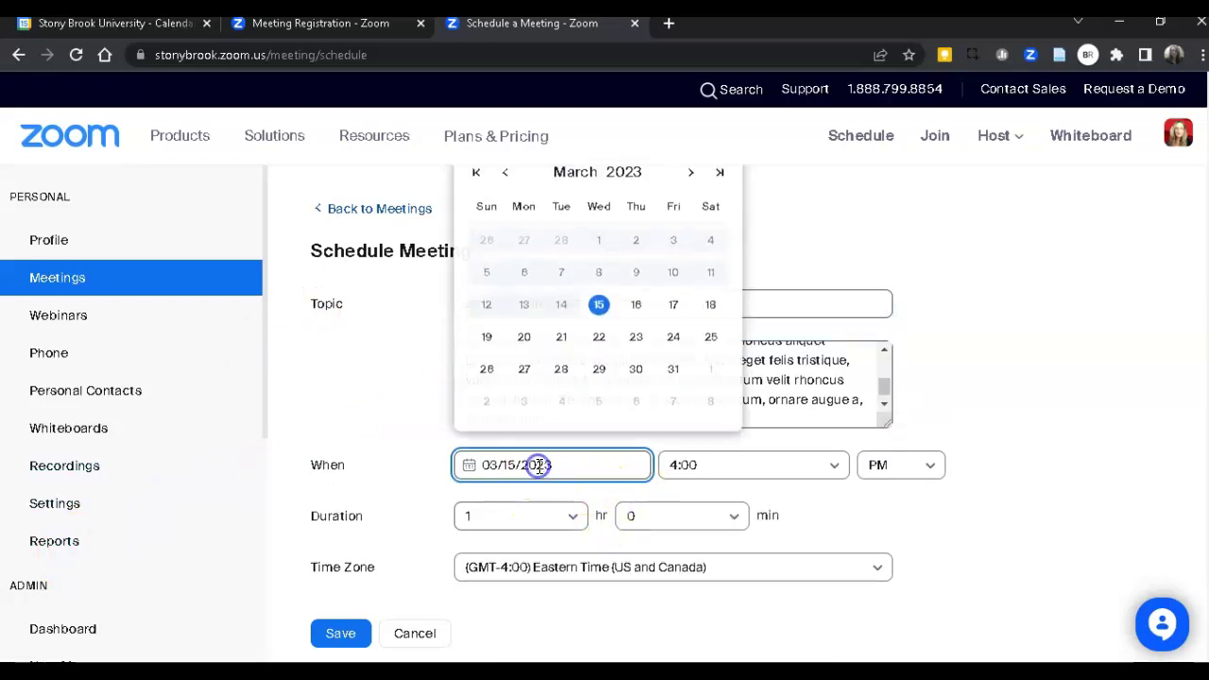
{"action": "left_click", "coordinate": [598, 350]}
{"action": "left_click", "coordinate": [817, 468]}
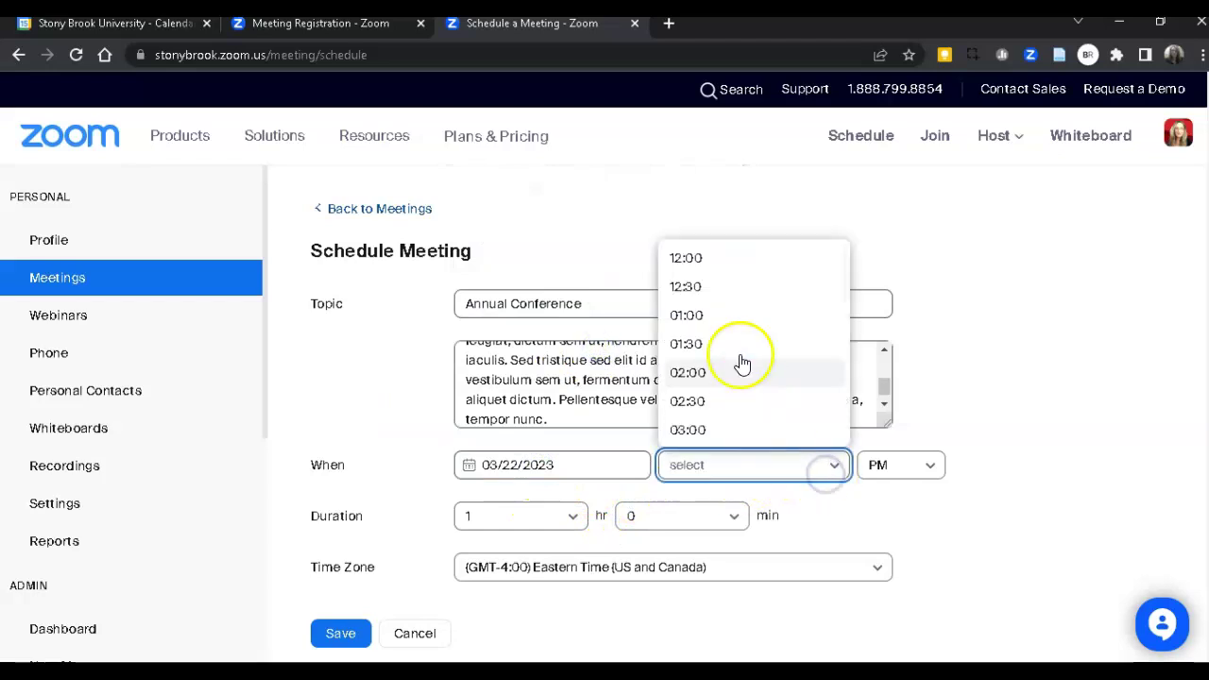
{"action": "left_click", "coordinate": [734, 314]}
{"action": "left_click", "coordinate": [567, 515]}
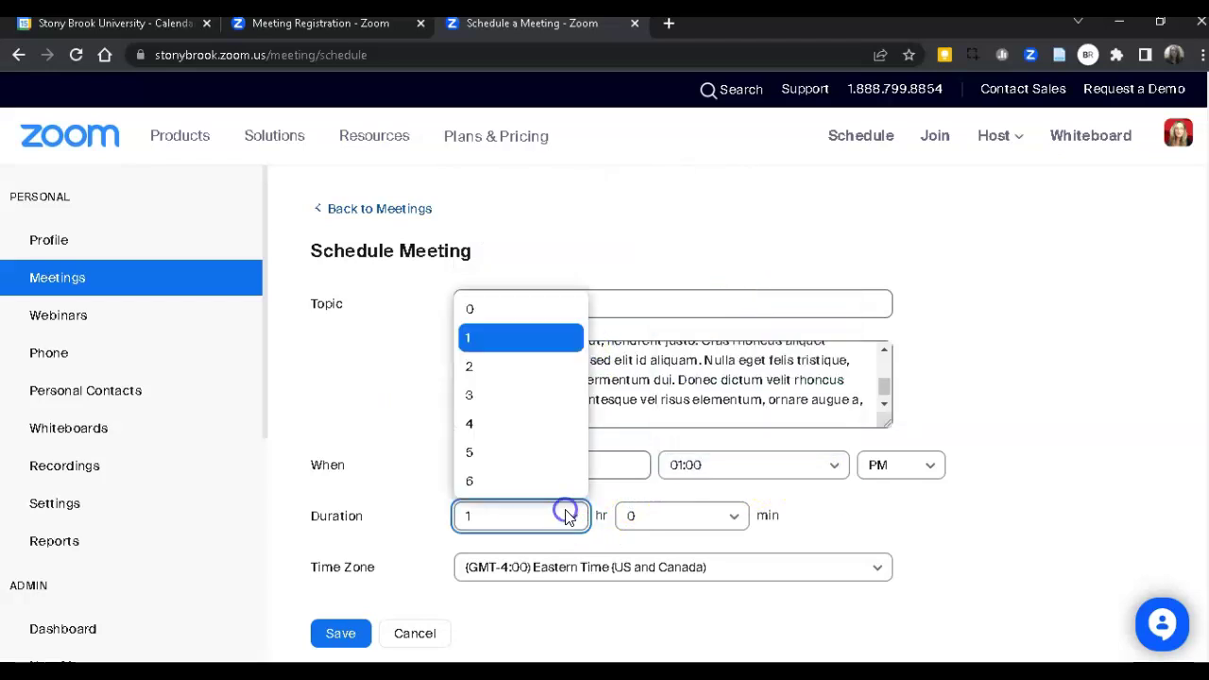
{"action": "left_click", "coordinate": [477, 370]}
{"action": "scroll", "coordinate": [482, 487], "scroll_direction": "down", "scroll_amount": 2}
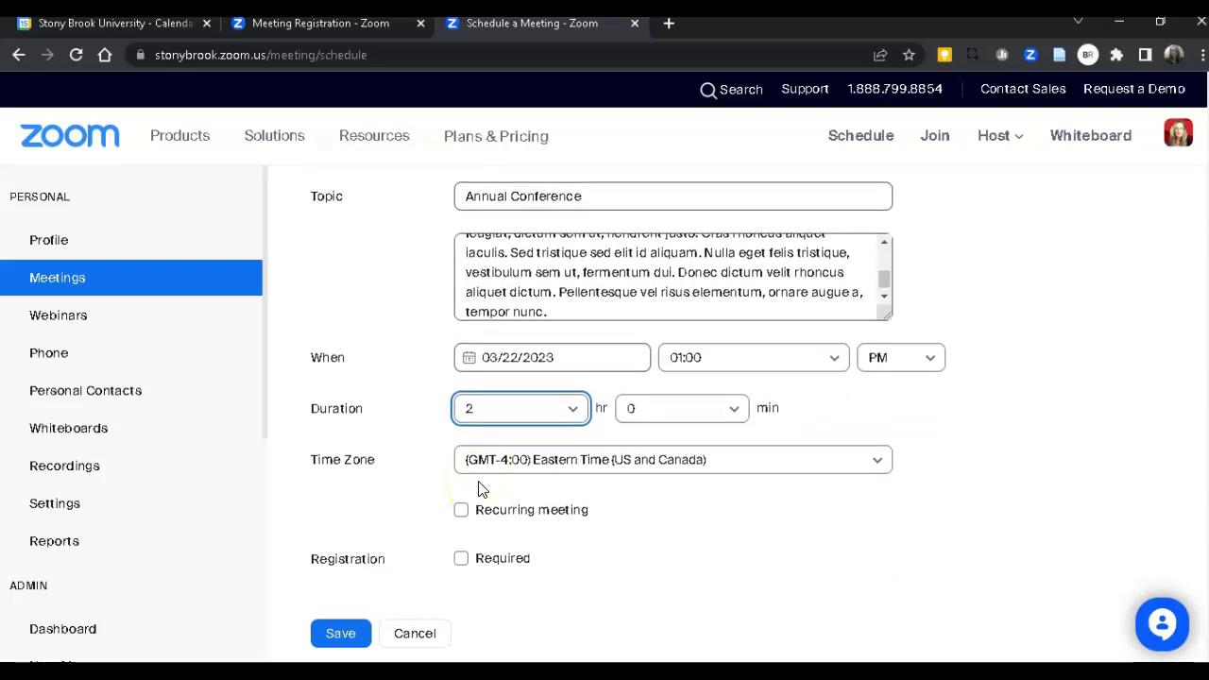
{"action": "scroll", "coordinate": [478, 488], "scroll_direction": "down", "scroll_amount": 3}
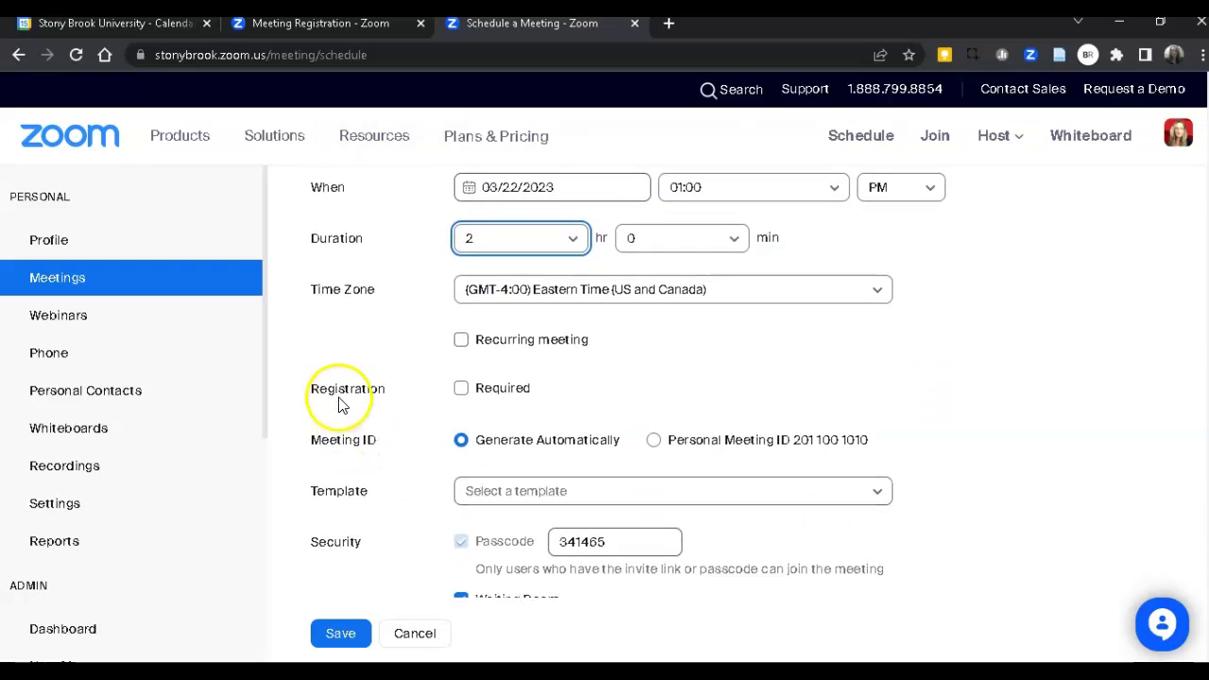
Turn on Registration Required, show the extra options, and save the Annual Conference meeting.
{"action": "left_click", "coordinate": [463, 390]}
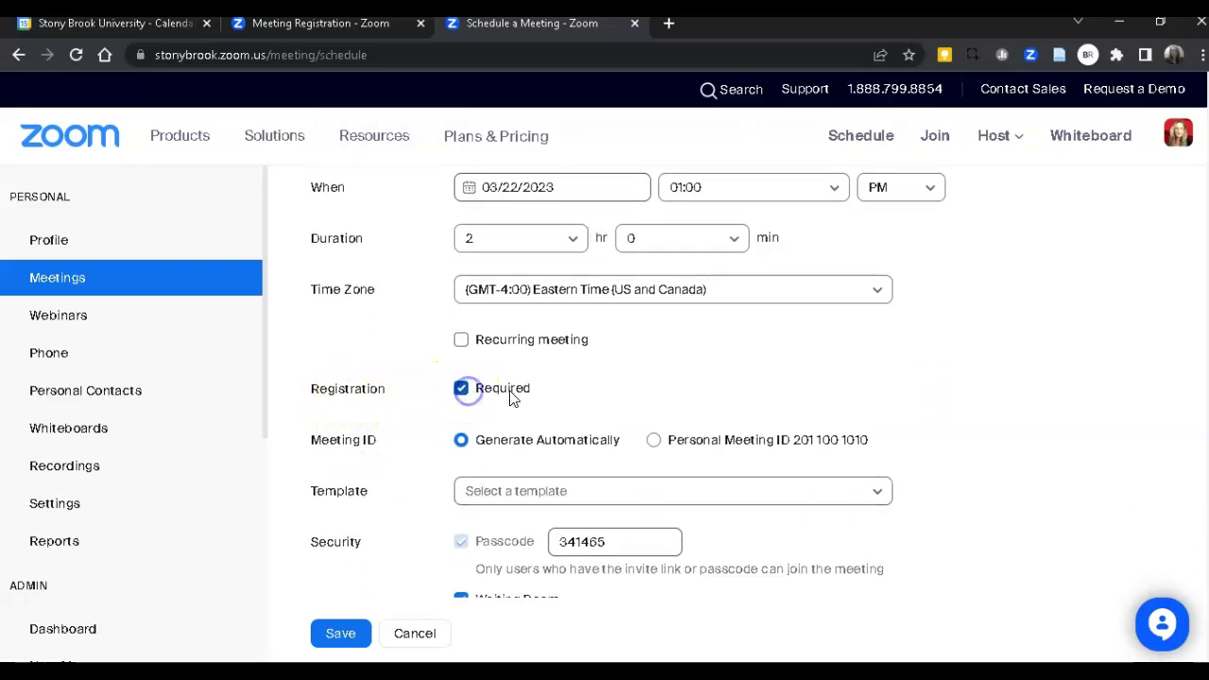
{"action": "scroll", "coordinate": [529, 404], "scroll_direction": "down", "scroll_amount": 3}
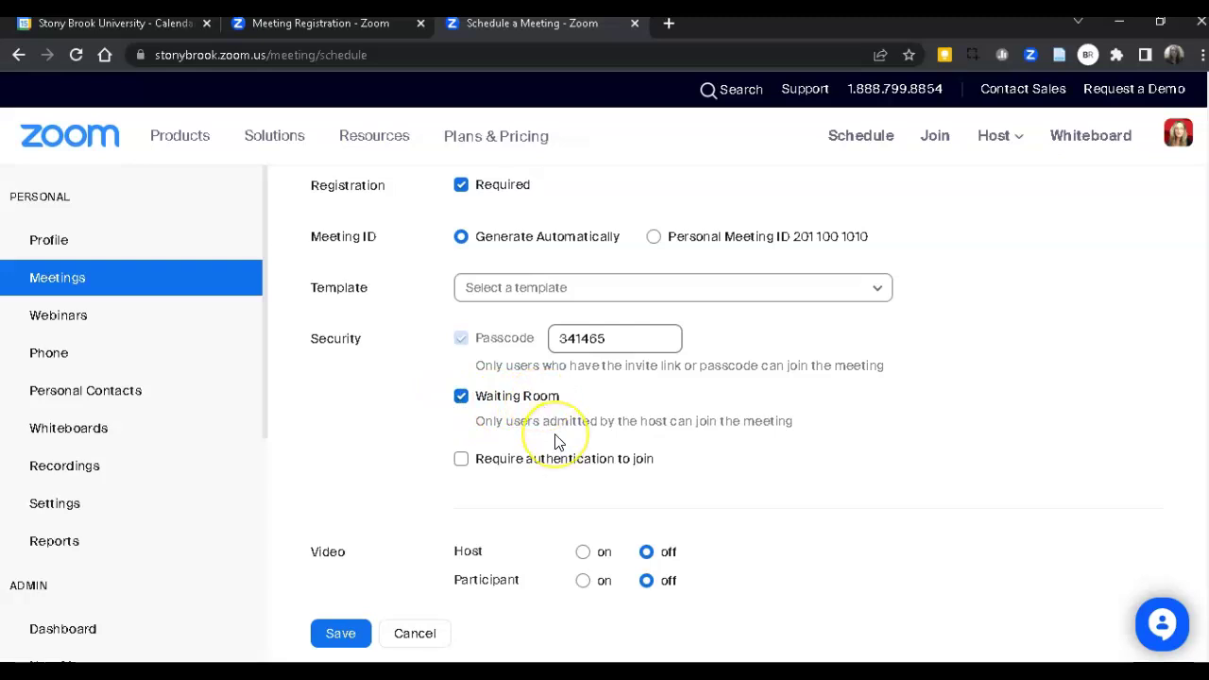
{"action": "scroll", "coordinate": [555, 439], "scroll_direction": "down", "scroll_amount": 4}
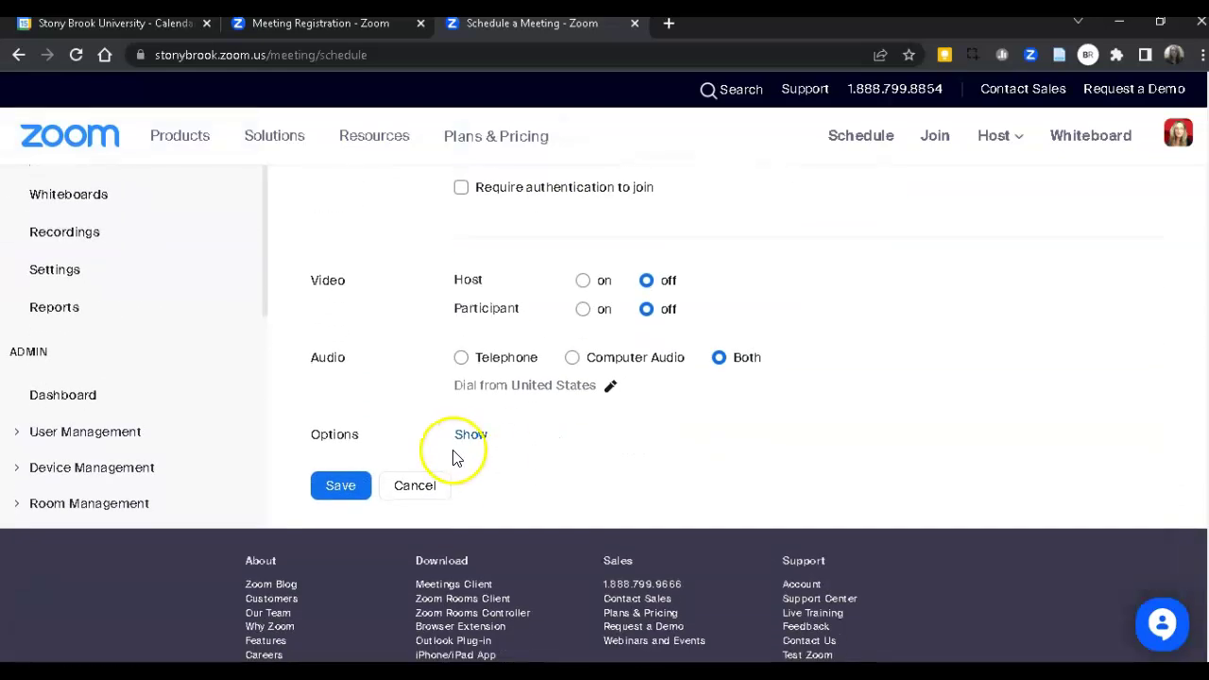
{"action": "left_click", "coordinate": [468, 434]}
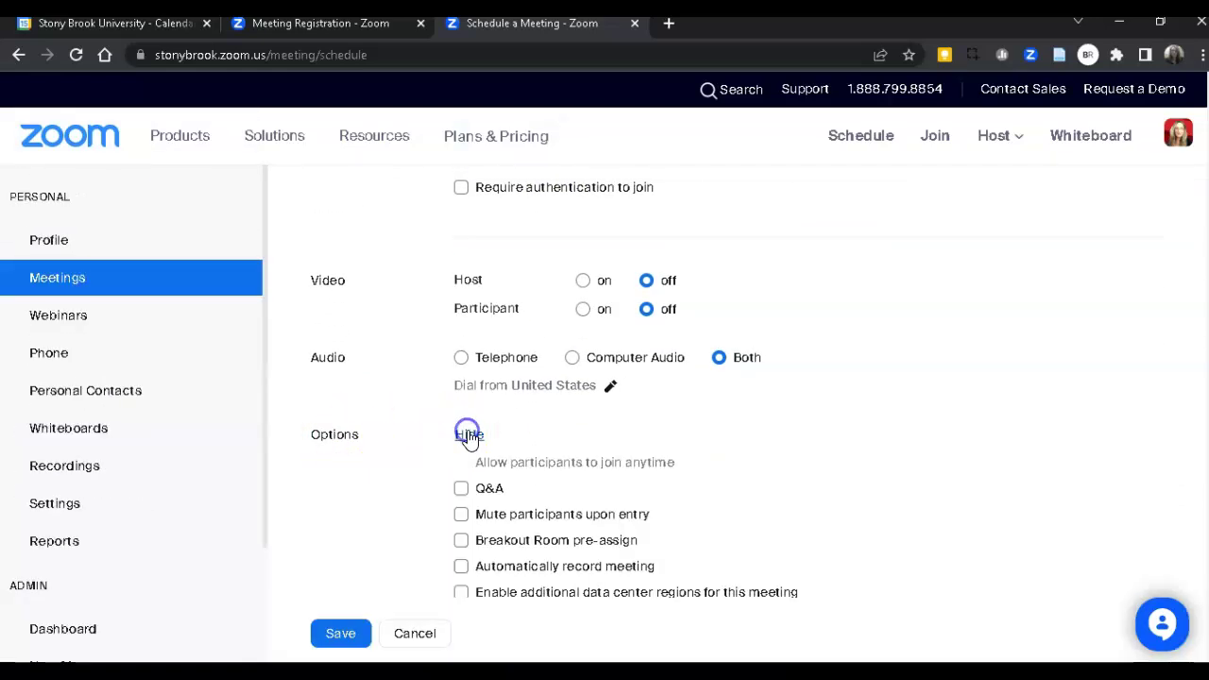
{"action": "scroll", "coordinate": [527, 422], "scroll_direction": "down", "scroll_amount": 4}
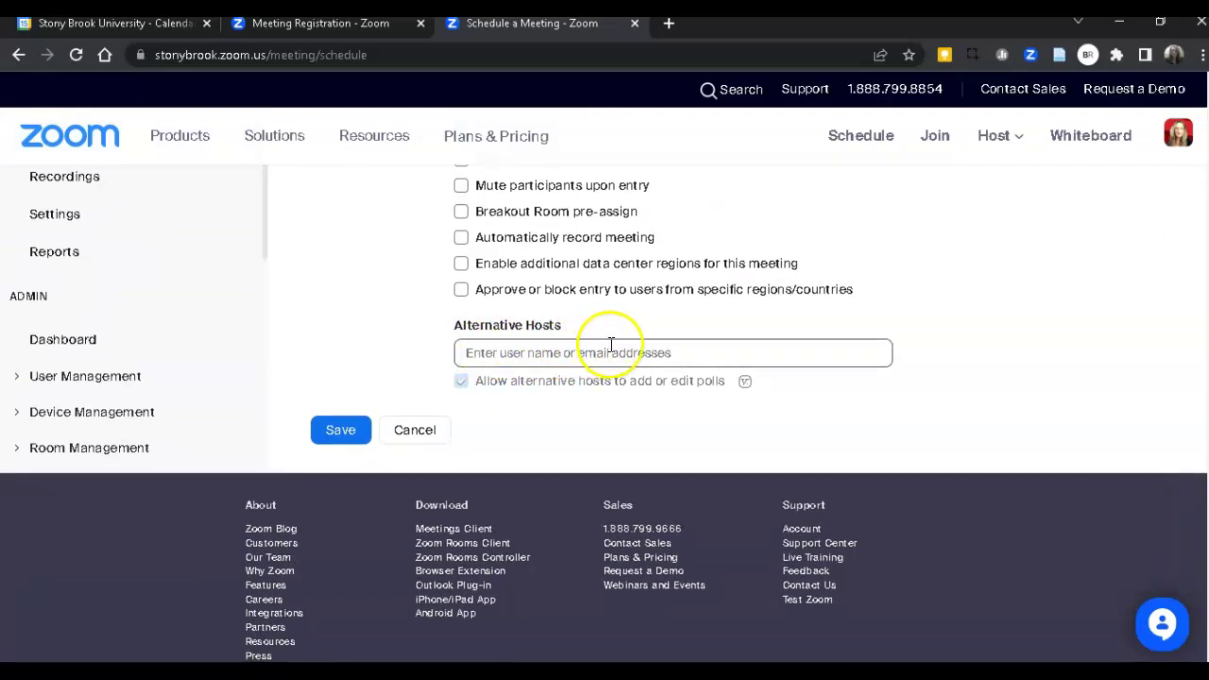
{"action": "left_click", "coordinate": [340, 433]}
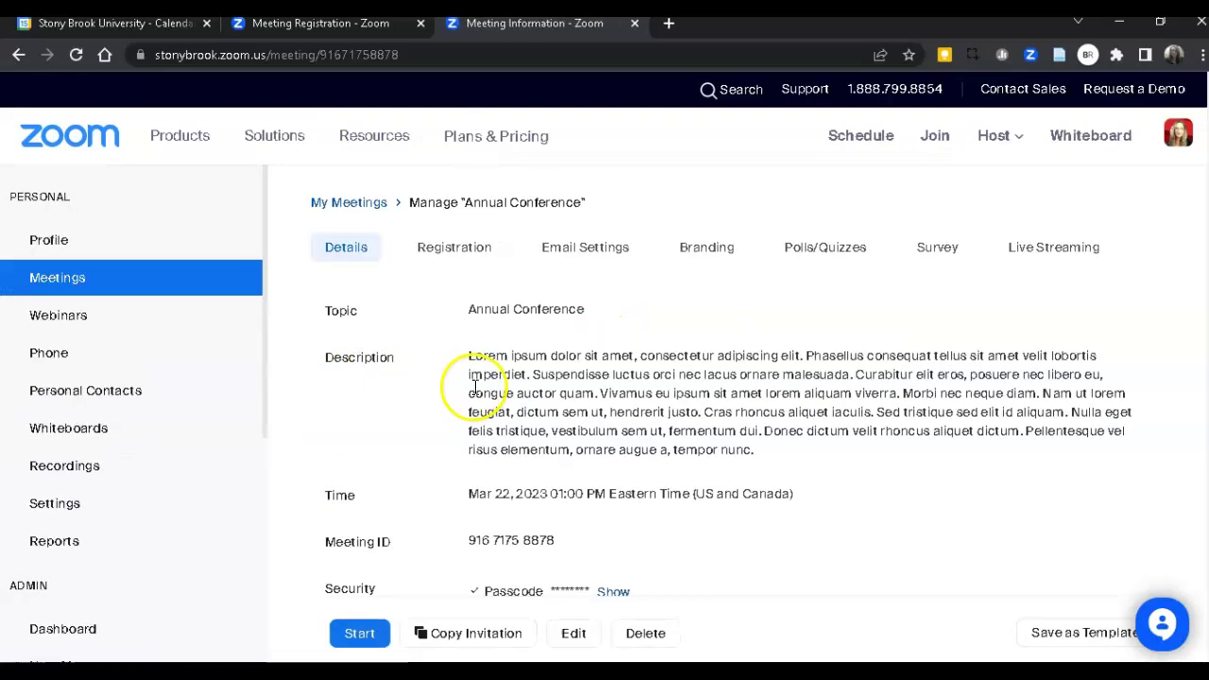
{"action": "scroll", "coordinate": [556, 469], "scroll_direction": "down", "scroll_amount": 2}
{"action": "scroll", "coordinate": [555, 470], "scroll_direction": "down", "scroll_amount": 2}
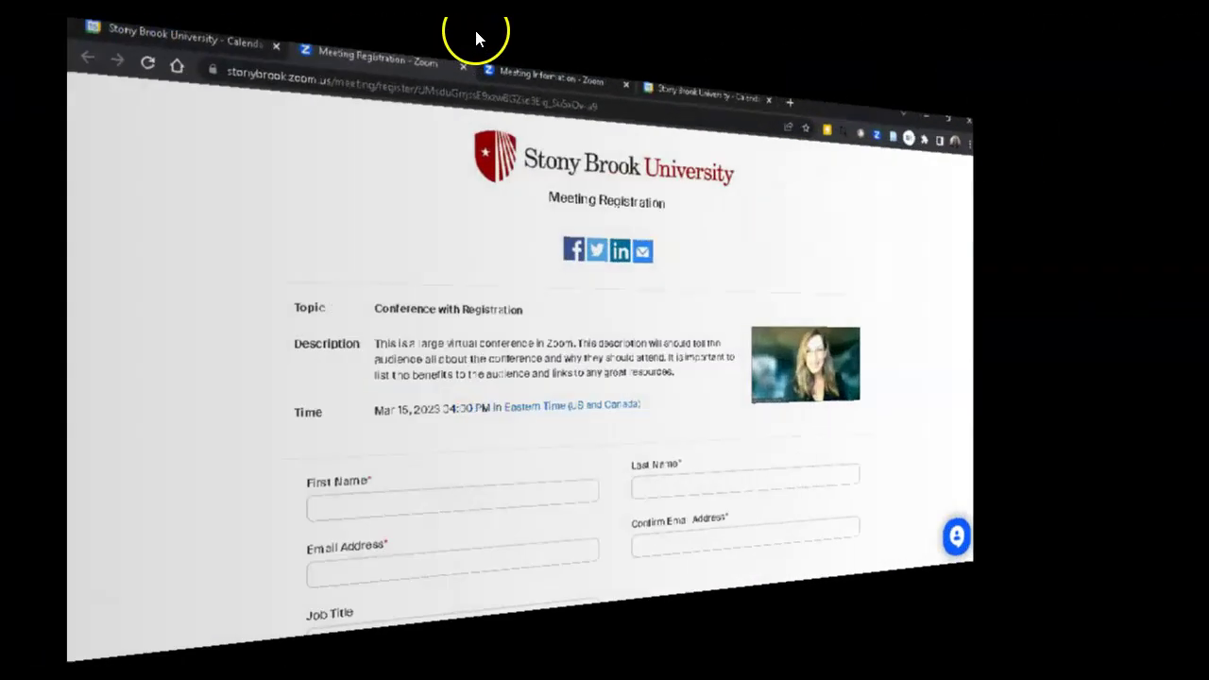
Back in the Zoom tab, upload main_logoSML.jpg as the meeting's branding banner.
{"action": "left_click", "coordinate": [492, 28]}
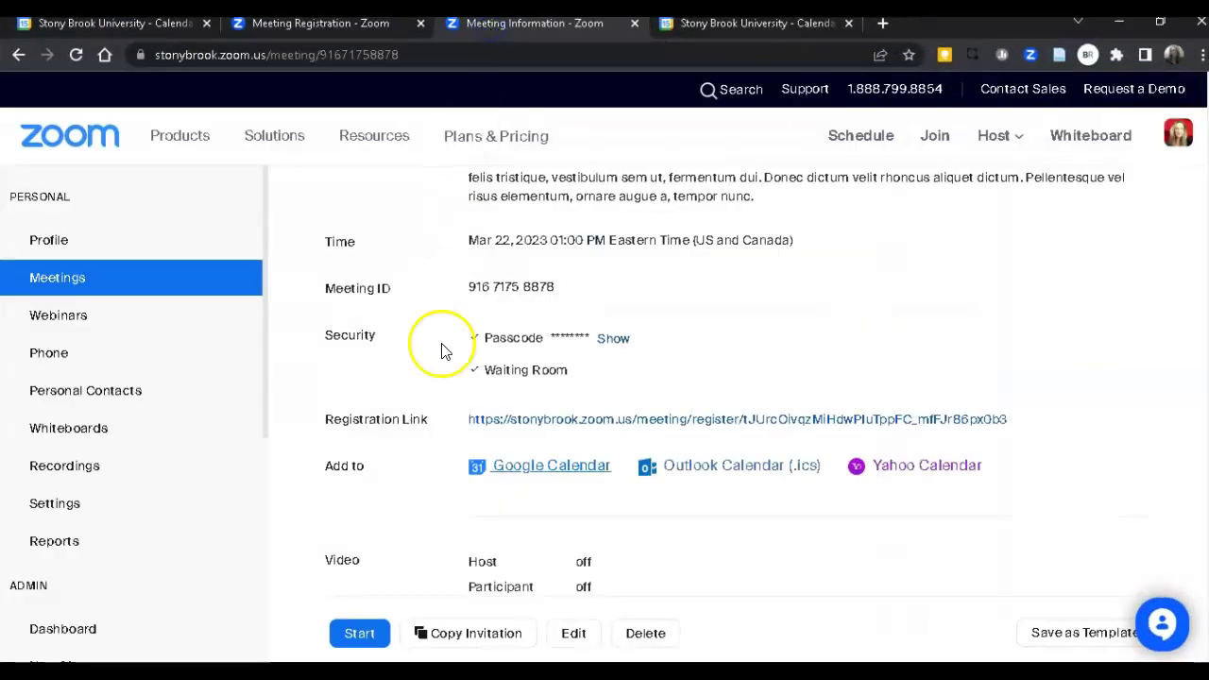
{"action": "scroll", "coordinate": [413, 486], "scroll_direction": "up", "scroll_amount": 3}
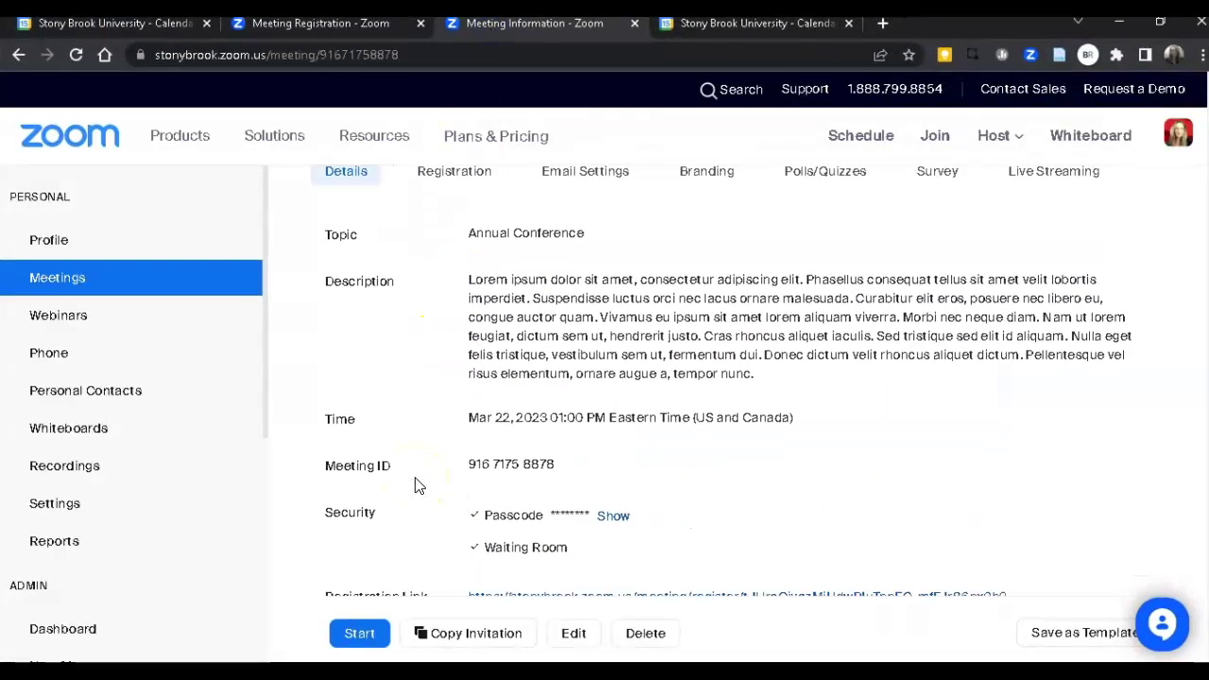
{"action": "scroll", "coordinate": [425, 488], "scroll_direction": "up", "scroll_amount": 1}
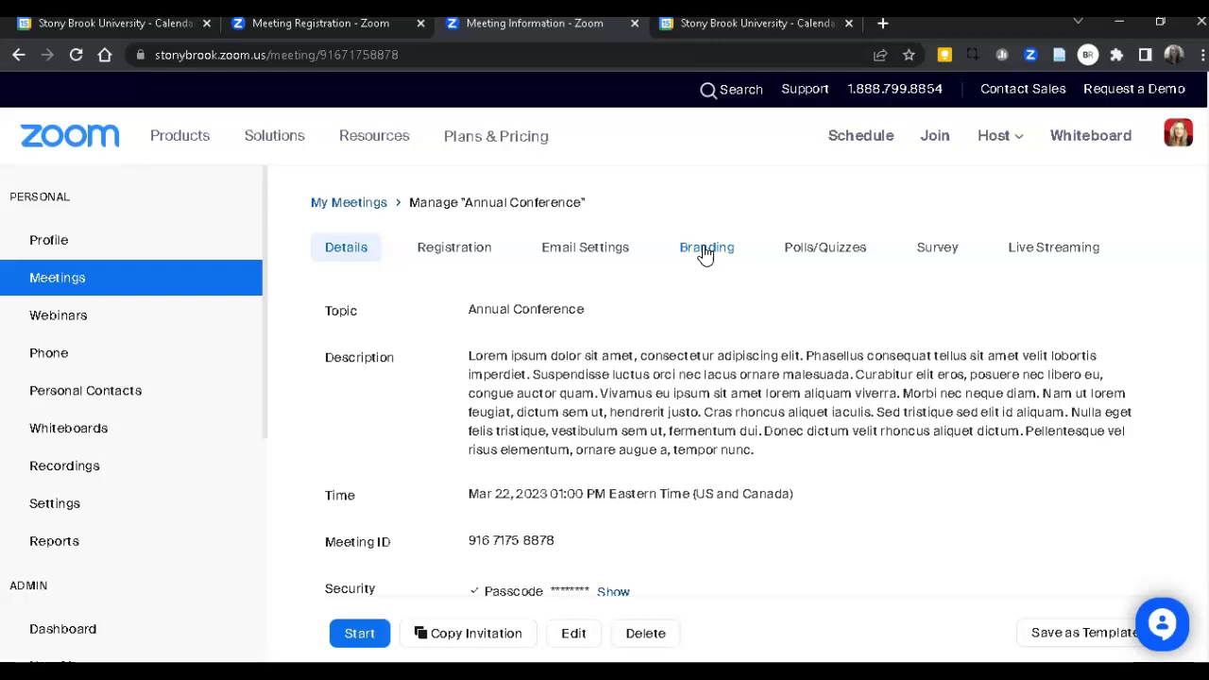
{"action": "left_click", "coordinate": [707, 252]}
{"action": "left_click", "coordinate": [480, 346]}
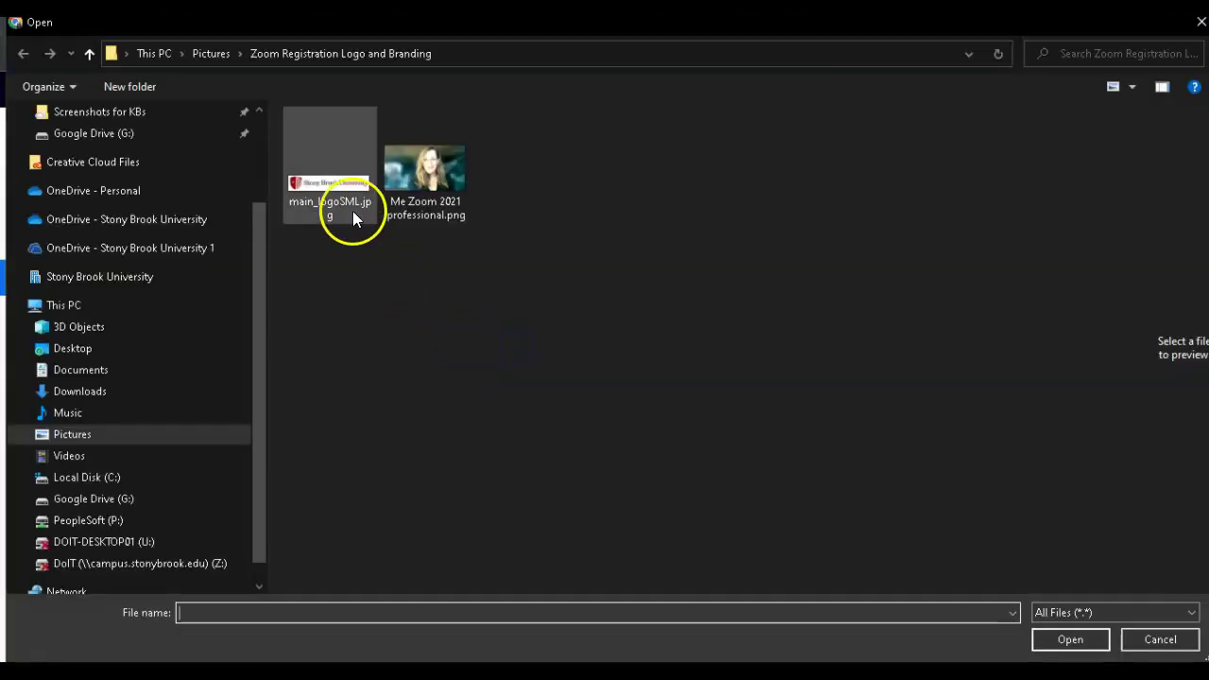
{"action": "left_click", "coordinate": [342, 206]}
{"action": "left_click", "coordinate": [1071, 640]}
Upload the professional photo png as the meeting's logo.
{"action": "scroll", "coordinate": [724, 459], "scroll_direction": "down", "scroll_amount": 4}
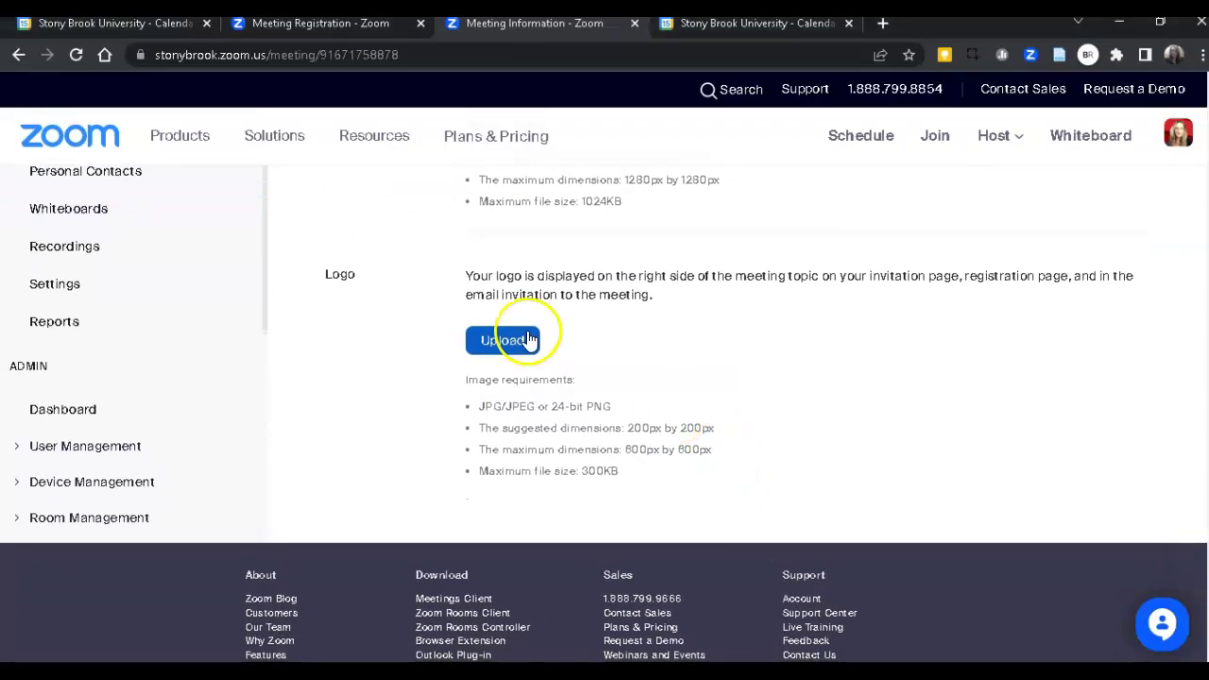
{"action": "left_click", "coordinate": [515, 333]}
{"action": "left_click", "coordinate": [437, 180]}
{"action": "left_click", "coordinate": [1041, 634]}
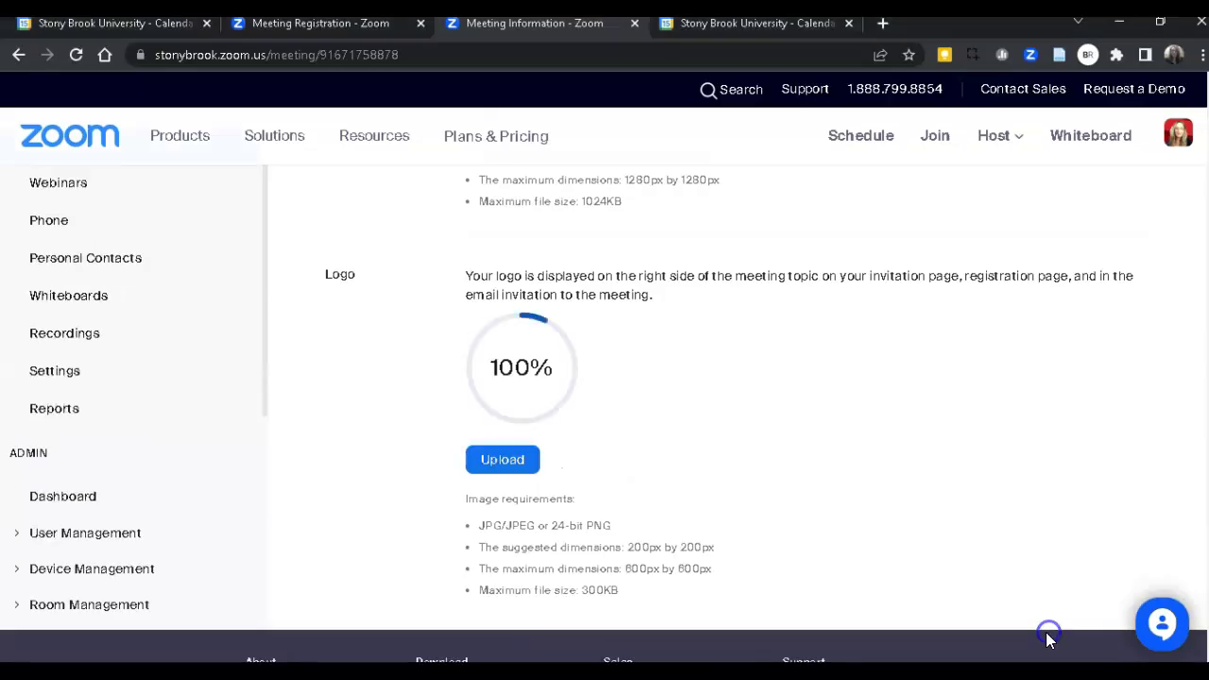
{"action": "scroll", "coordinate": [810, 526], "scroll_direction": "down", "scroll_amount": 2}
Open the meeting's Registration section and edit its Registration Options.
{"action": "scroll", "coordinate": [811, 526], "scroll_direction": "up", "scroll_amount": 6}
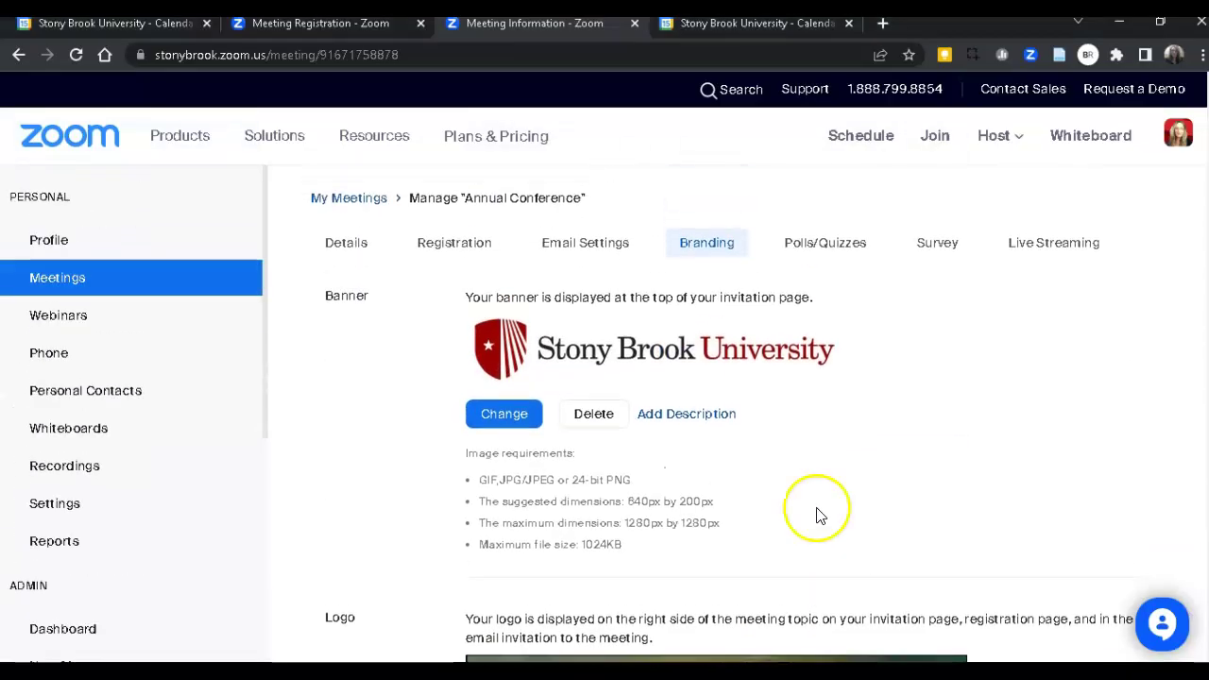
{"action": "left_click", "coordinate": [463, 255]}
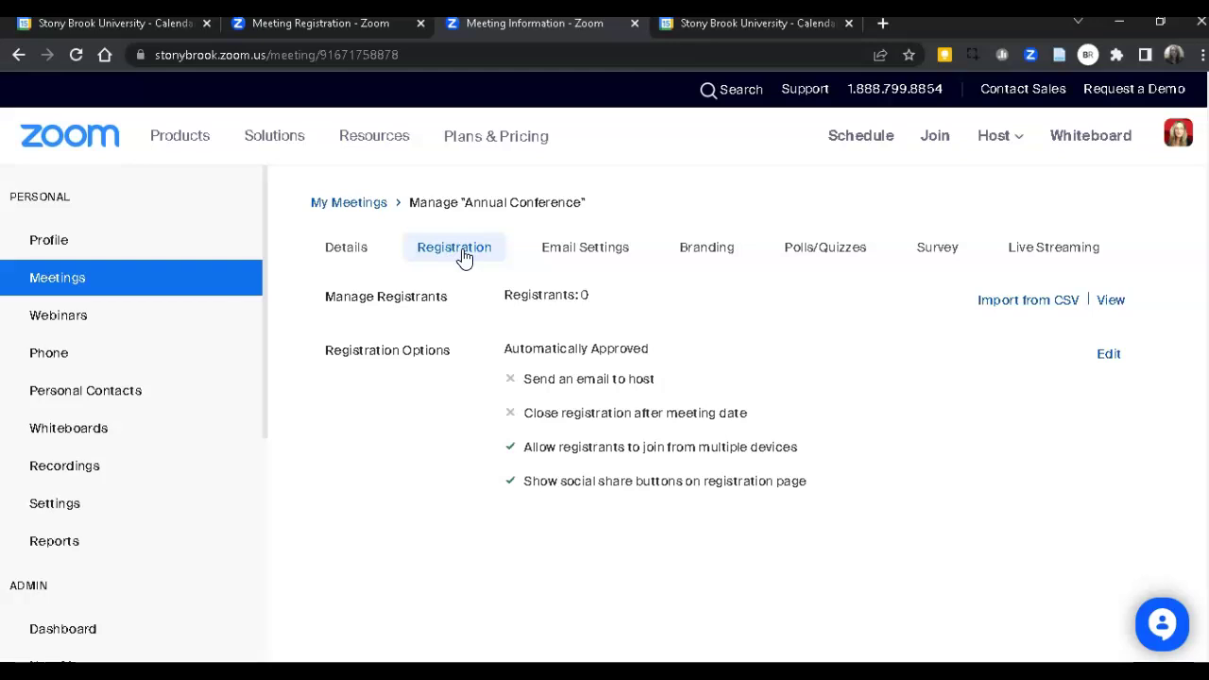
{"action": "left_click", "coordinate": [463, 255]}
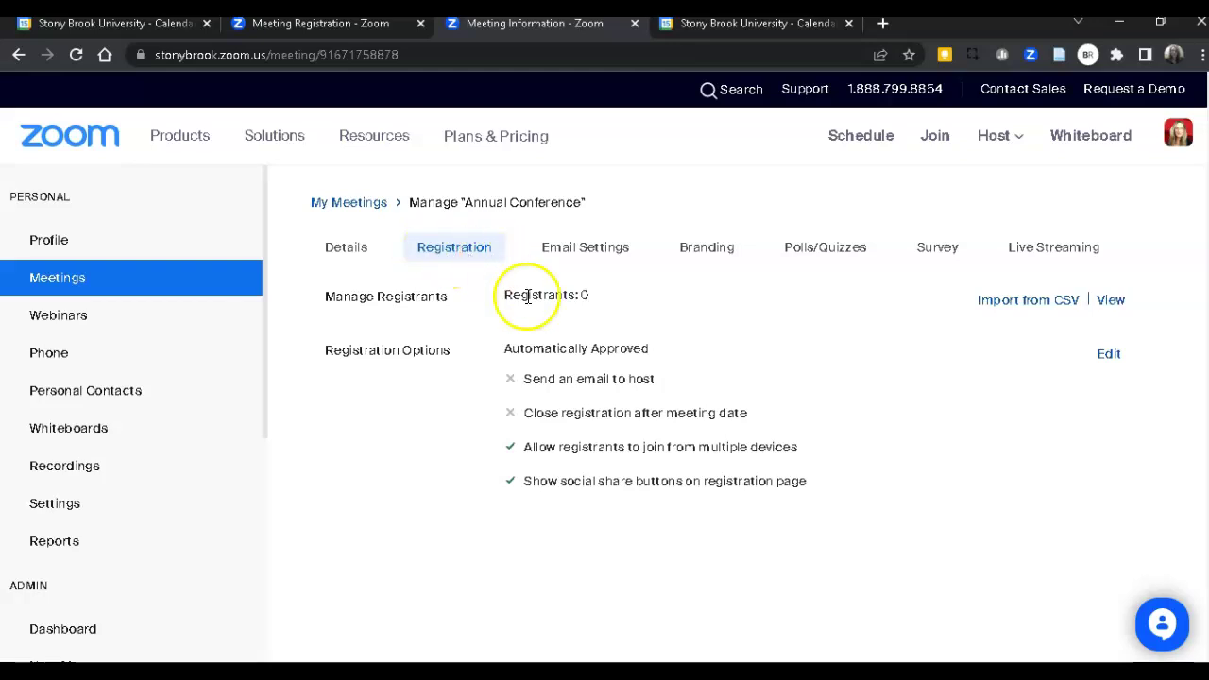
{"action": "left_click", "coordinate": [1108, 357]}
Add the required question 'Where do you see yourself in 5 years?' and save all registration changes.
{"action": "left_click", "coordinate": [480, 257]}
{"action": "scroll", "coordinate": [513, 427], "scroll_direction": "down", "scroll_amount": 2}
{"action": "scroll", "coordinate": [512, 430], "scroll_direction": "down", "scroll_amount": 1}
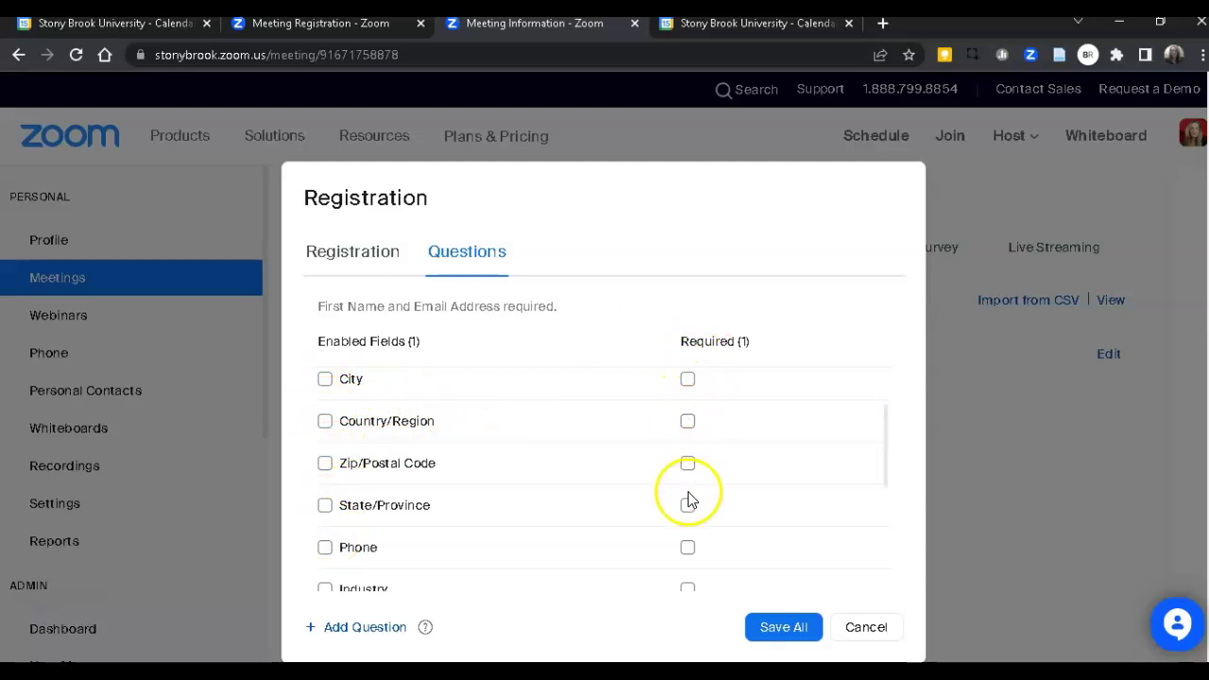
{"action": "scroll", "coordinate": [689, 555], "scroll_direction": "down", "scroll_amount": 5}
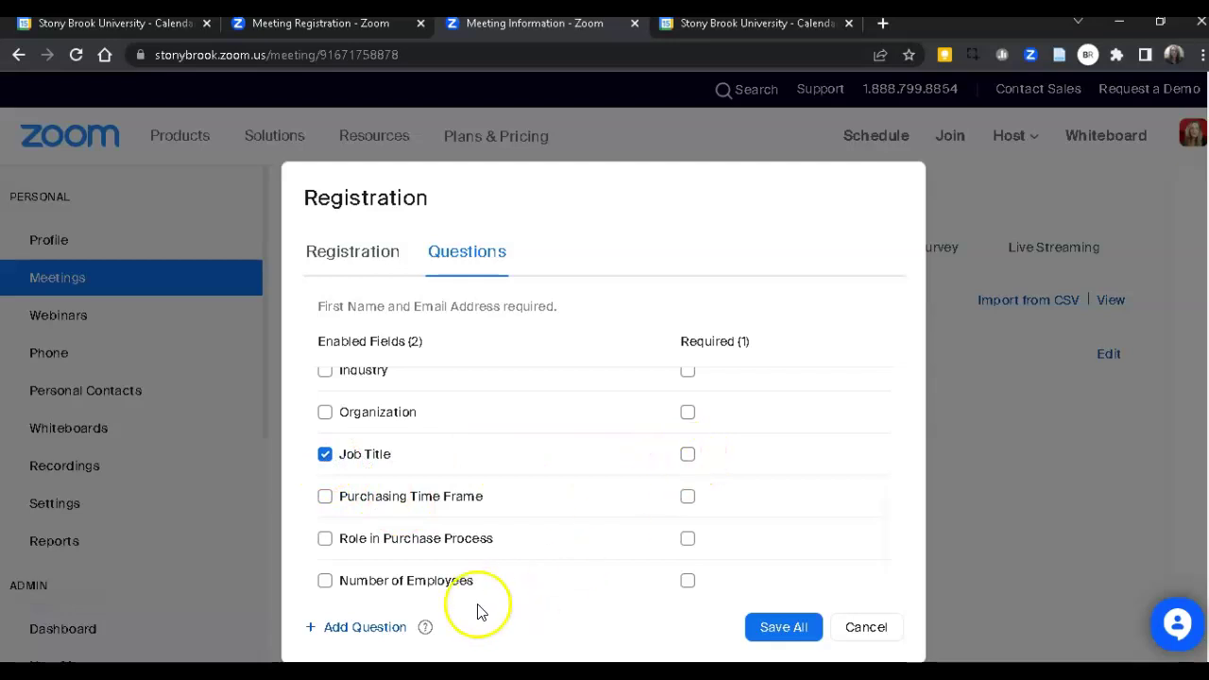
{"action": "left_click", "coordinate": [369, 628]}
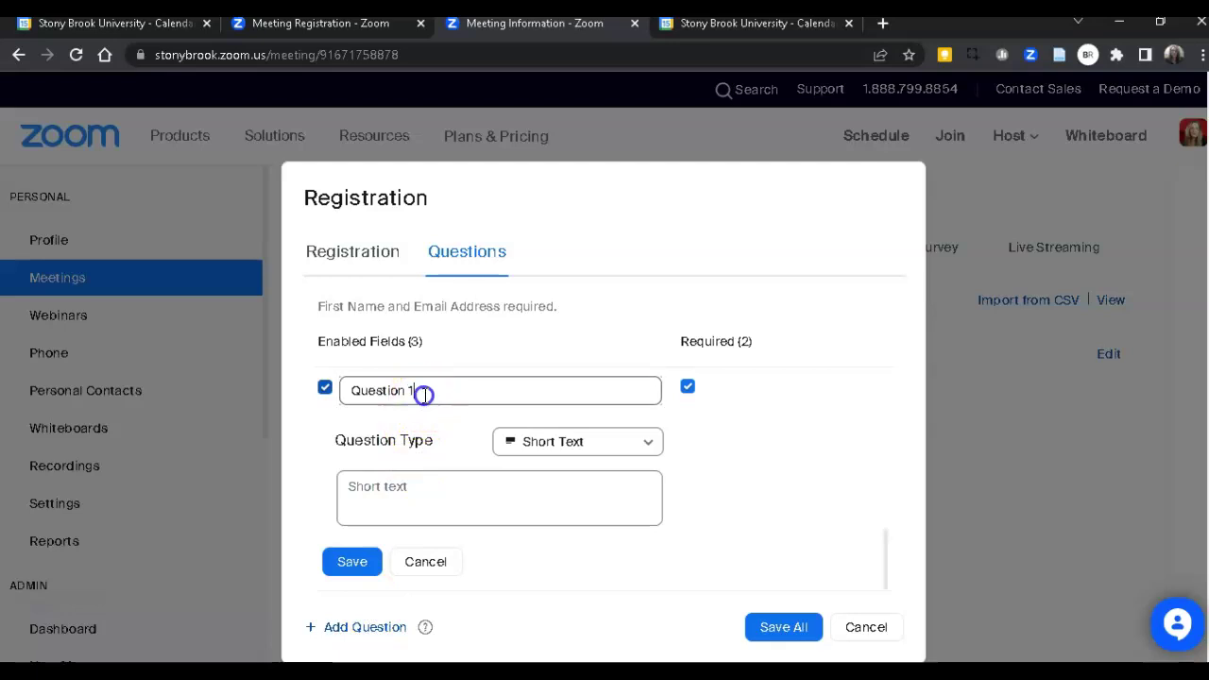
{"action": "left_click_drag", "start_coordinate": [423, 395], "coordinate": [302, 389]}
{"action": "type", "text": "Where do you see yourself"}
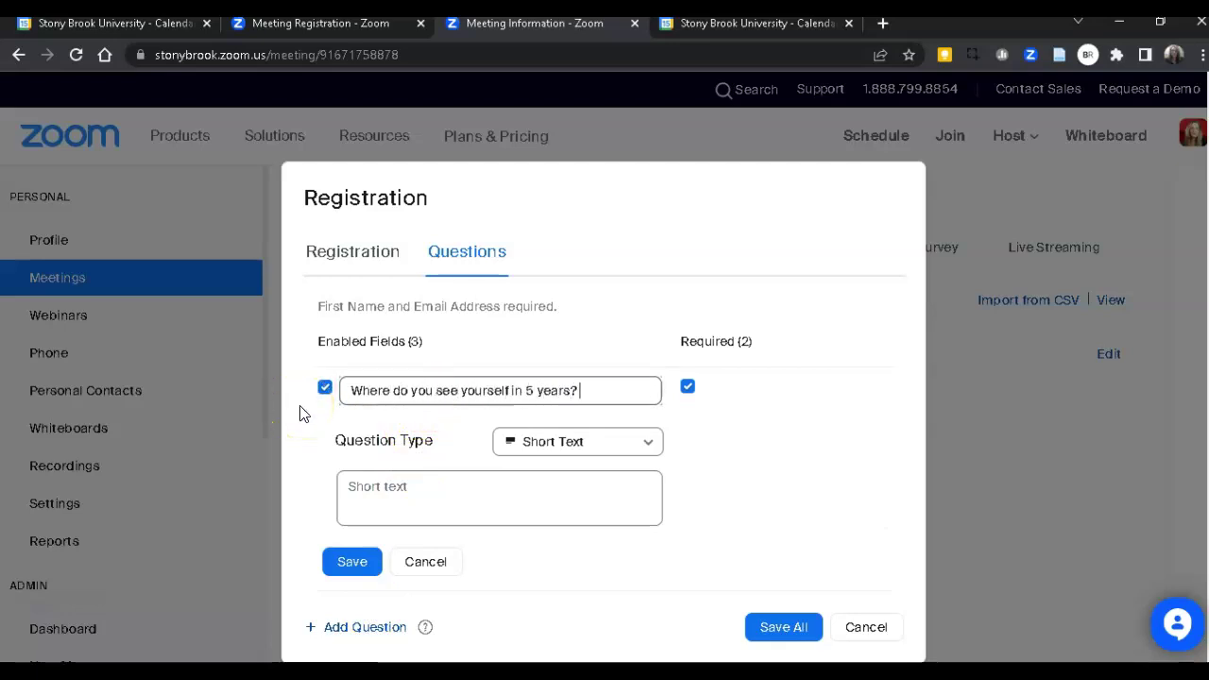
{"action": "left_click", "coordinate": [350, 562]}
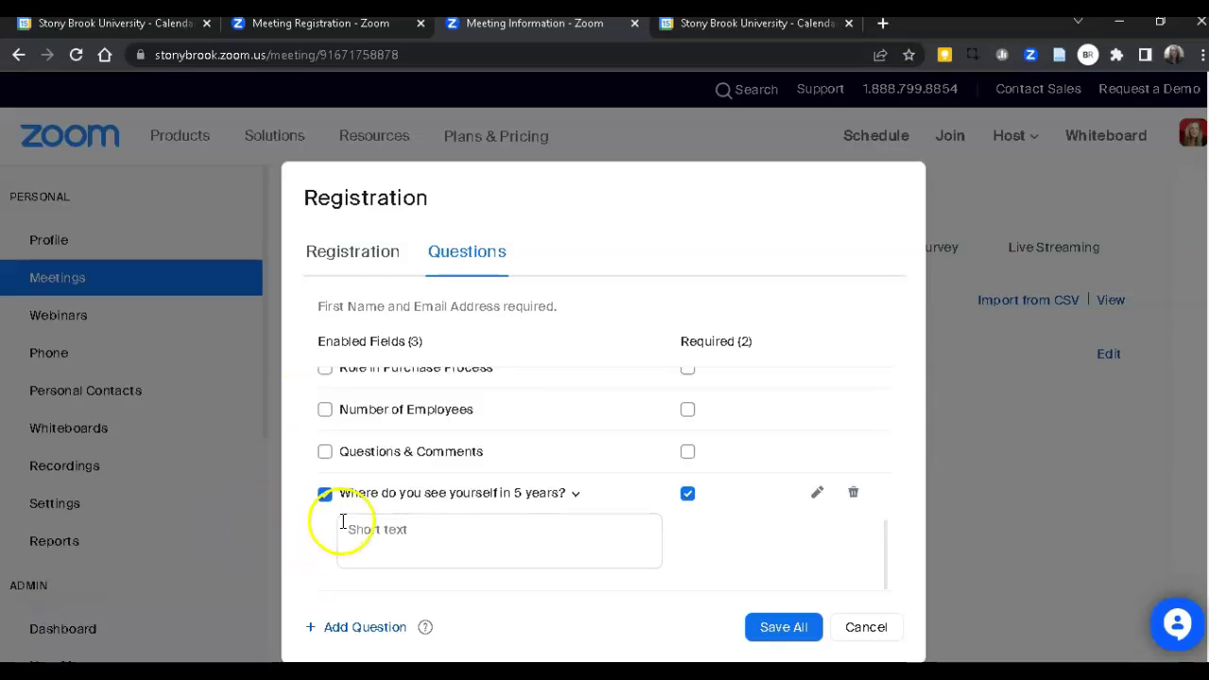
{"action": "left_click", "coordinate": [784, 628]}
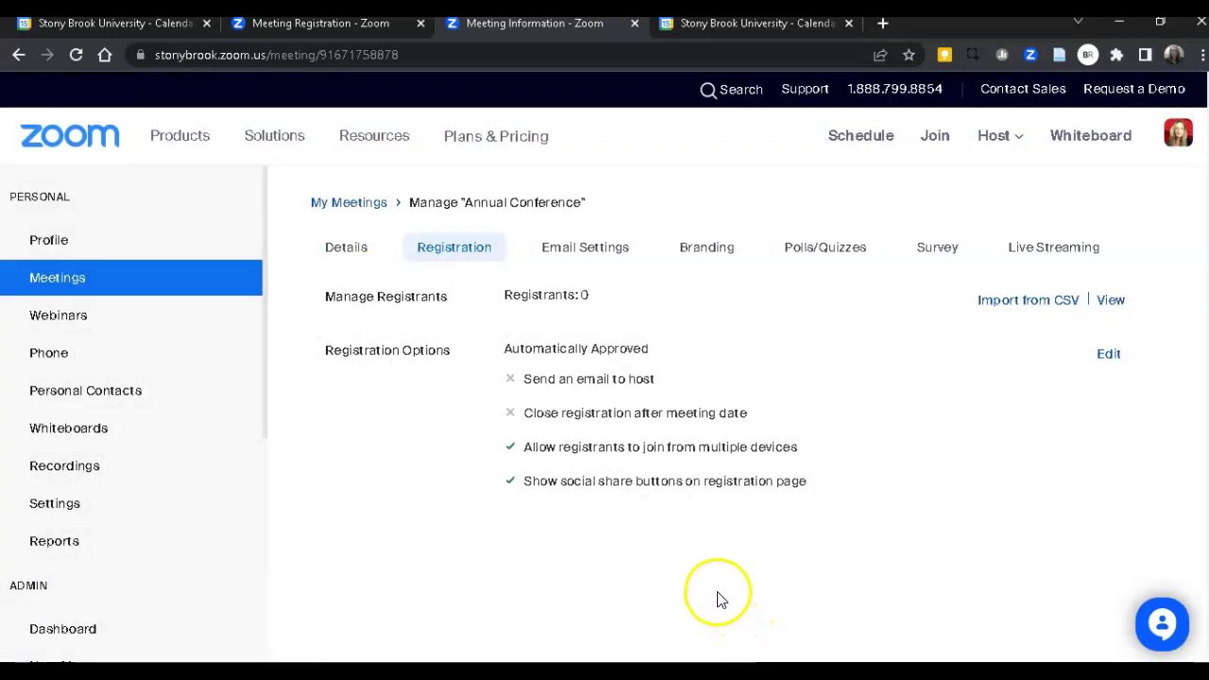
Preview the registration page from the Registration Link on the Details tab.
{"action": "left_click", "coordinate": [344, 253]}
{"action": "scroll", "coordinate": [560, 350], "scroll_direction": "down", "scroll_amount": 4}
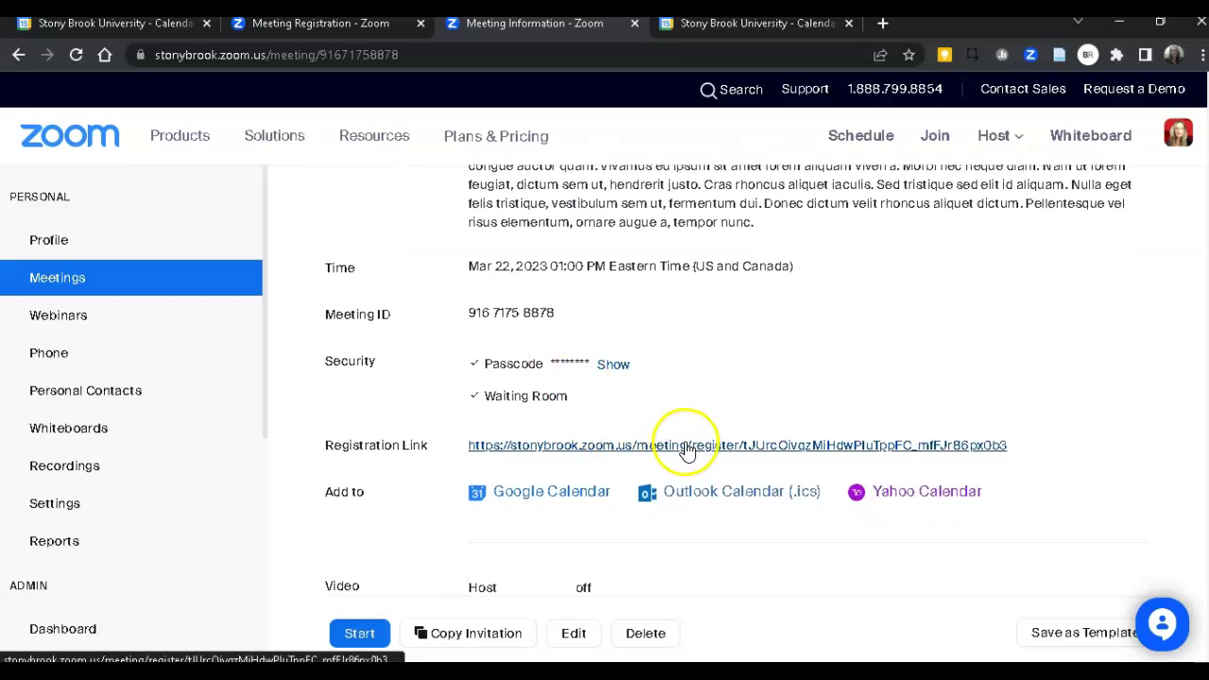
{"action": "left_click", "coordinate": [684, 448]}
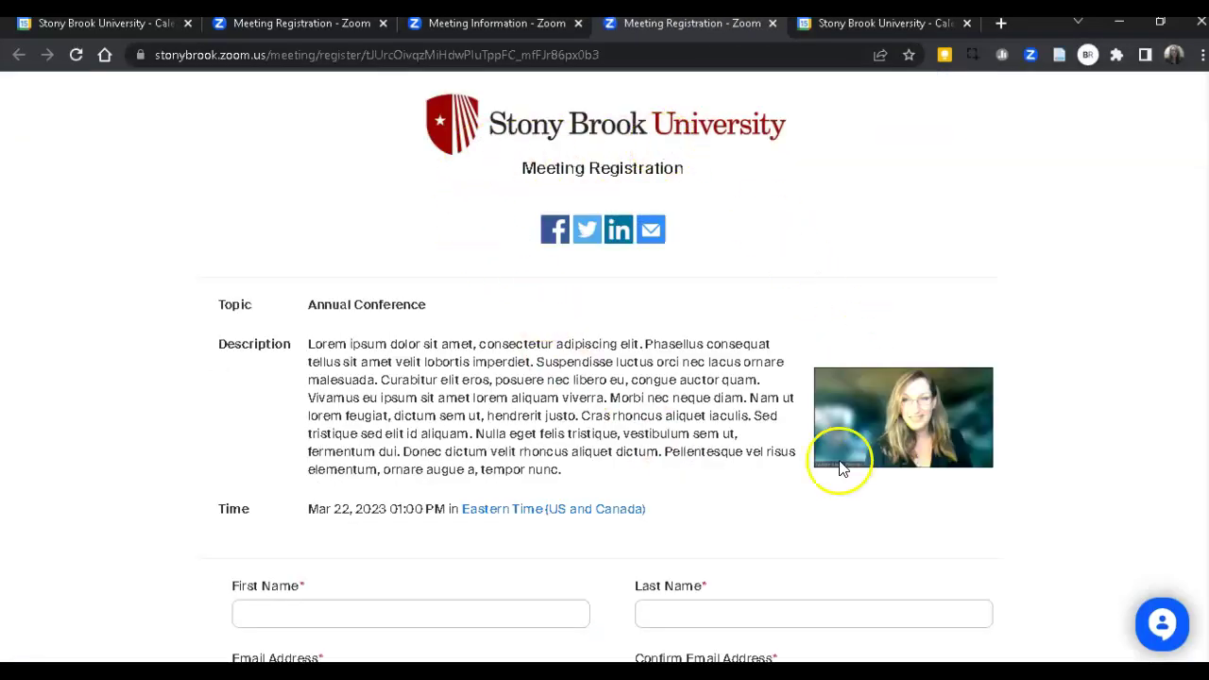
{"action": "scroll", "coordinate": [841, 468], "scroll_direction": "down", "scroll_amount": 3}
{"action": "scroll", "coordinate": [790, 496], "scroll_direction": "down", "scroll_amount": 2}
{"action": "scroll", "coordinate": [789, 497], "scroll_direction": "down", "scroll_amount": 3}
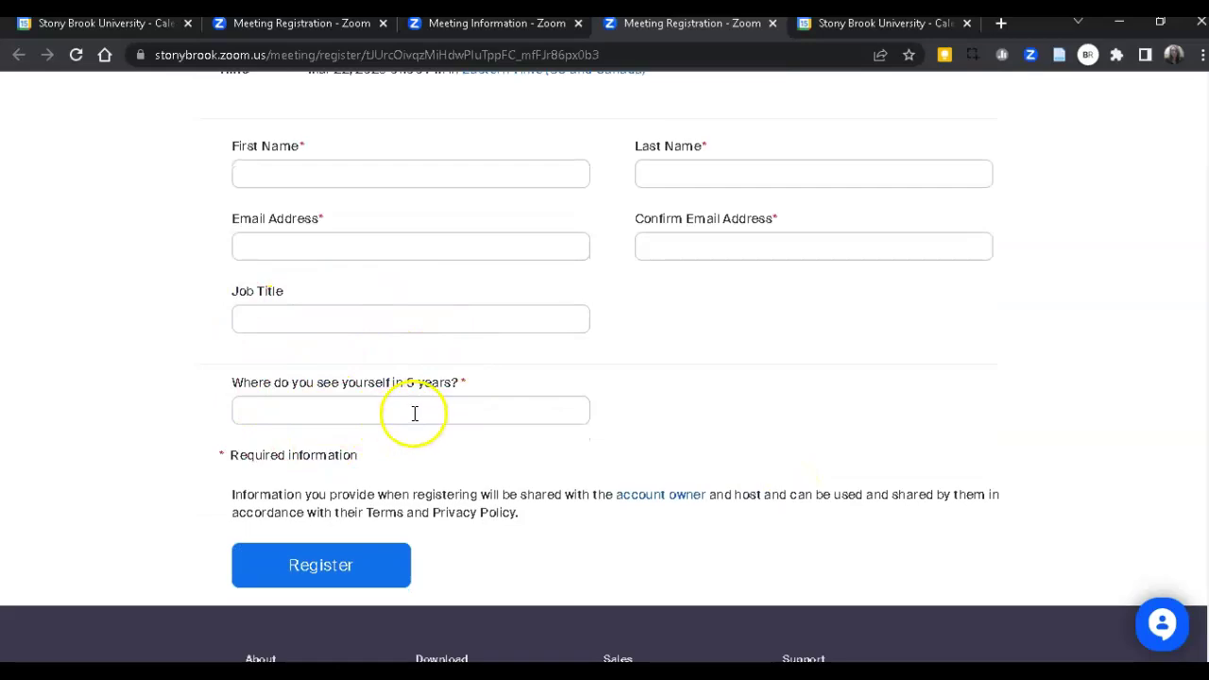
{"action": "scroll", "coordinate": [467, 416], "scroll_direction": "up", "scroll_amount": 7}
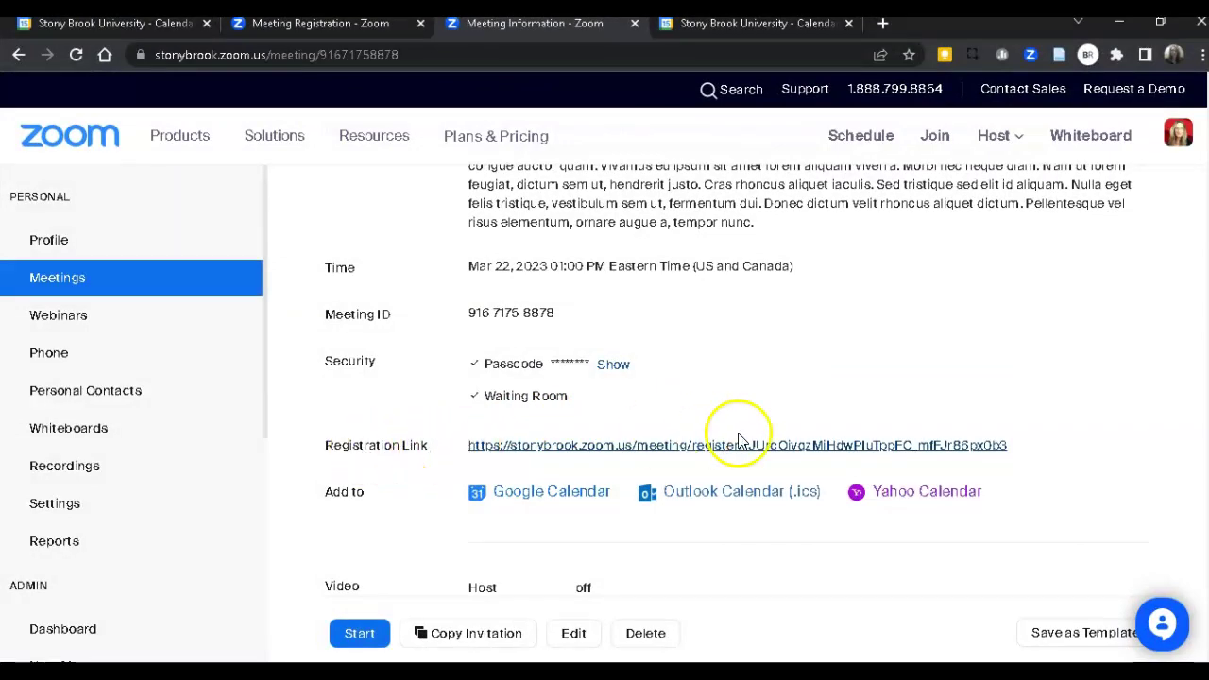
Copy the meeting's registration link.
{"action": "left_click_drag", "start_coordinate": [1026, 443], "coordinate": [506, 454]}
{"action": "right_click", "coordinate": [502, 449]}
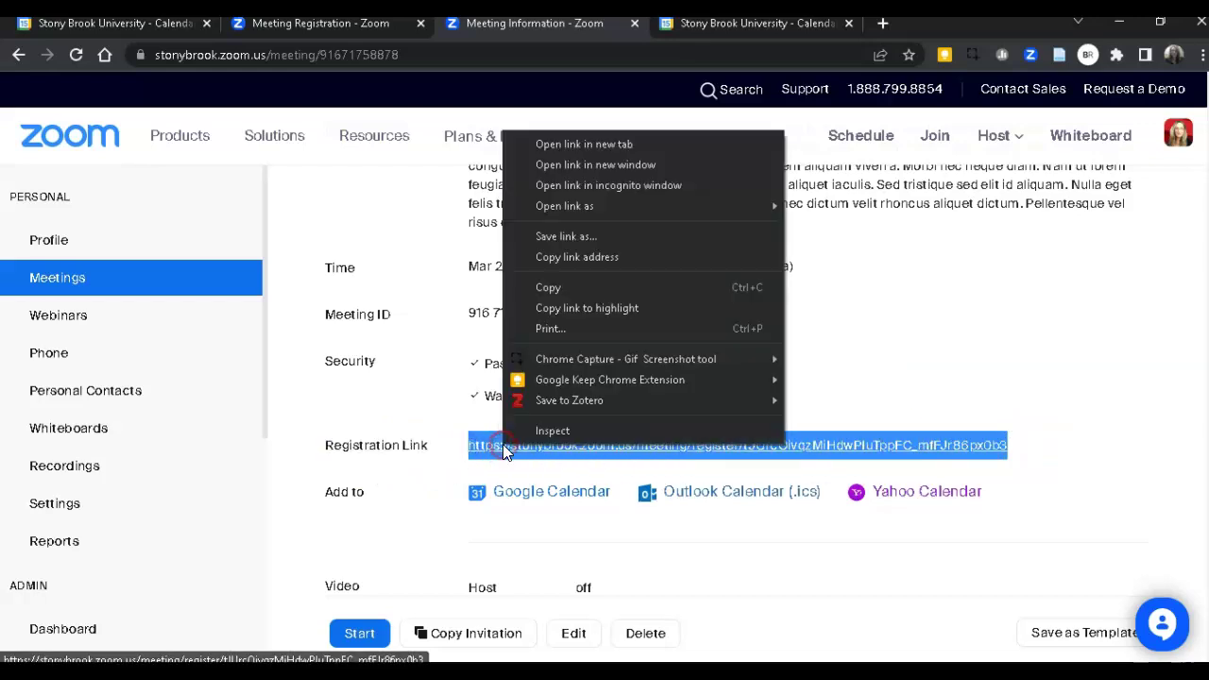
{"action": "left_click", "coordinate": [559, 292]}
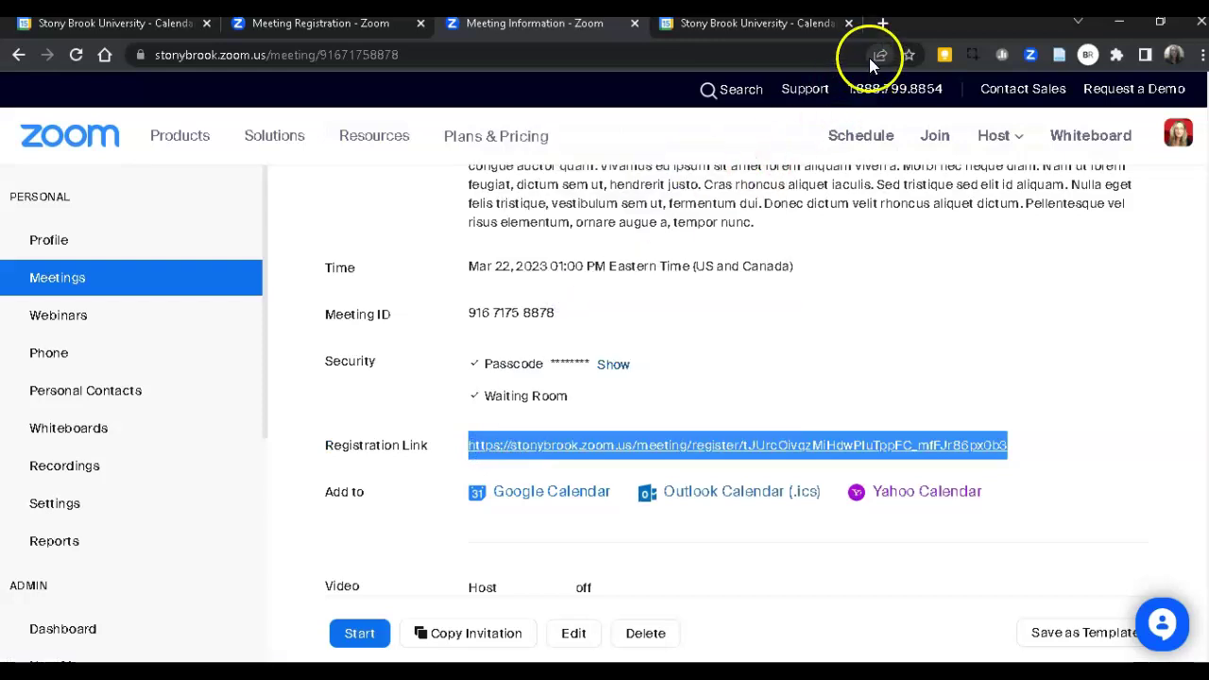
Load the copied registration link in a new tab and review the registration form.
{"action": "left_click", "coordinate": [883, 24]}
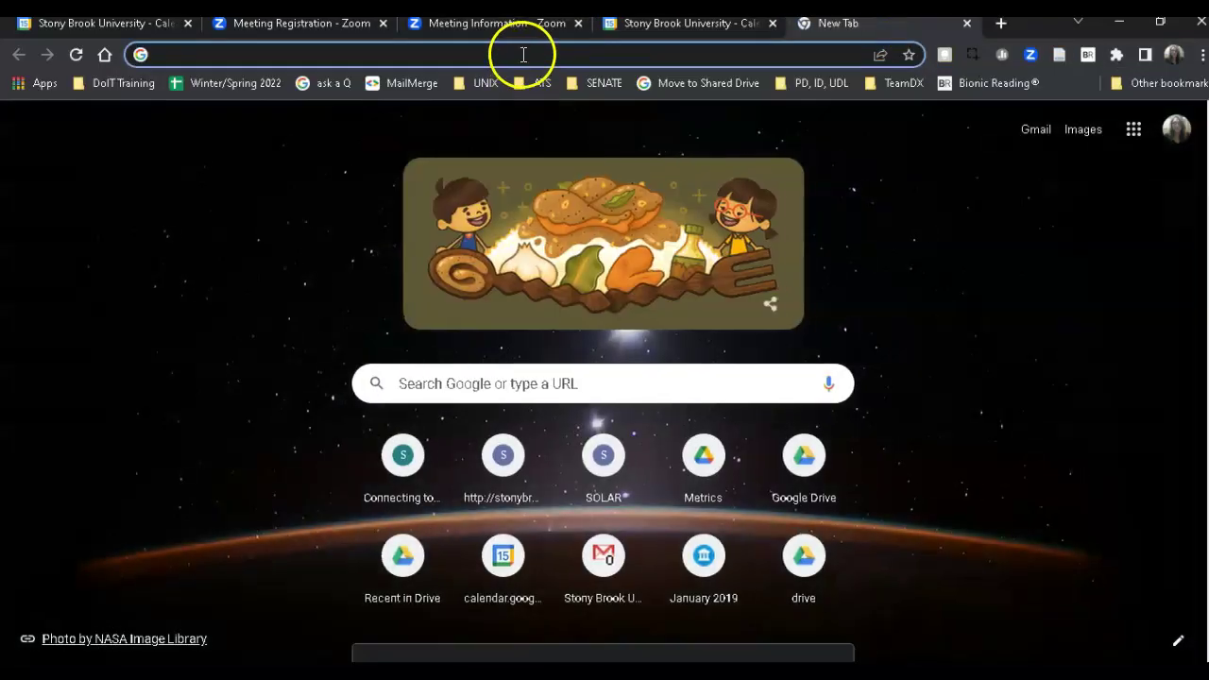
{"action": "left_click", "coordinate": [522, 55]}
{"action": "key", "text": "ctrl+v"}
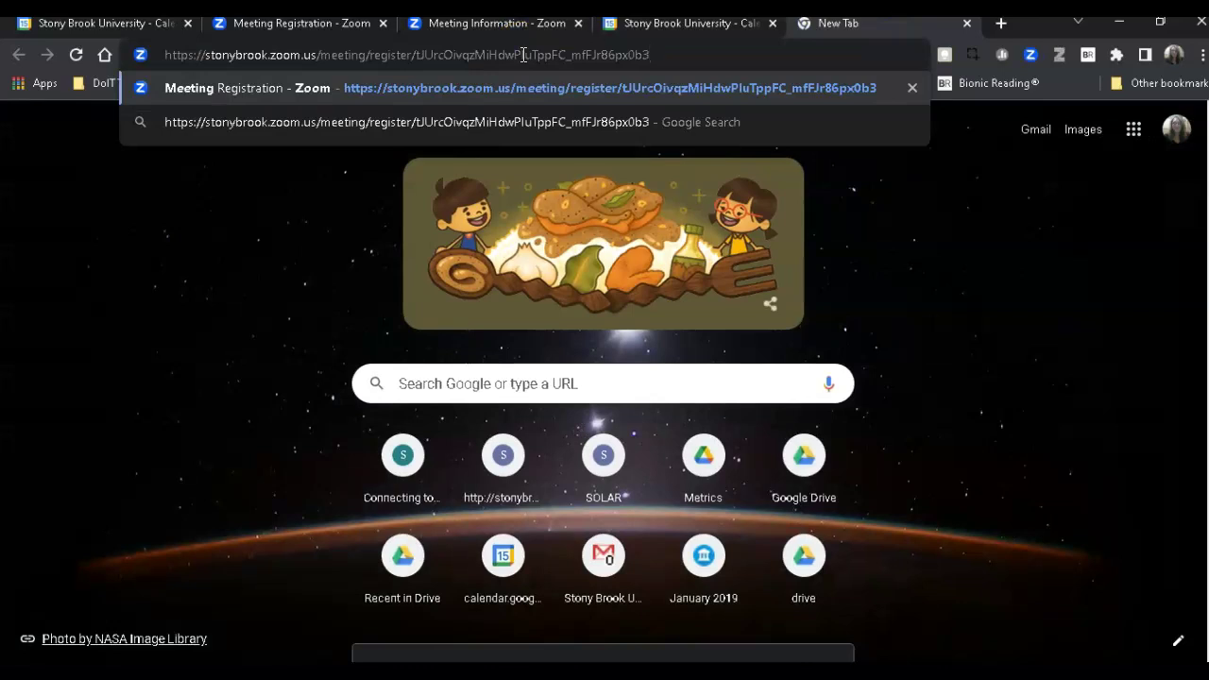
{"action": "key", "text": "Return"}
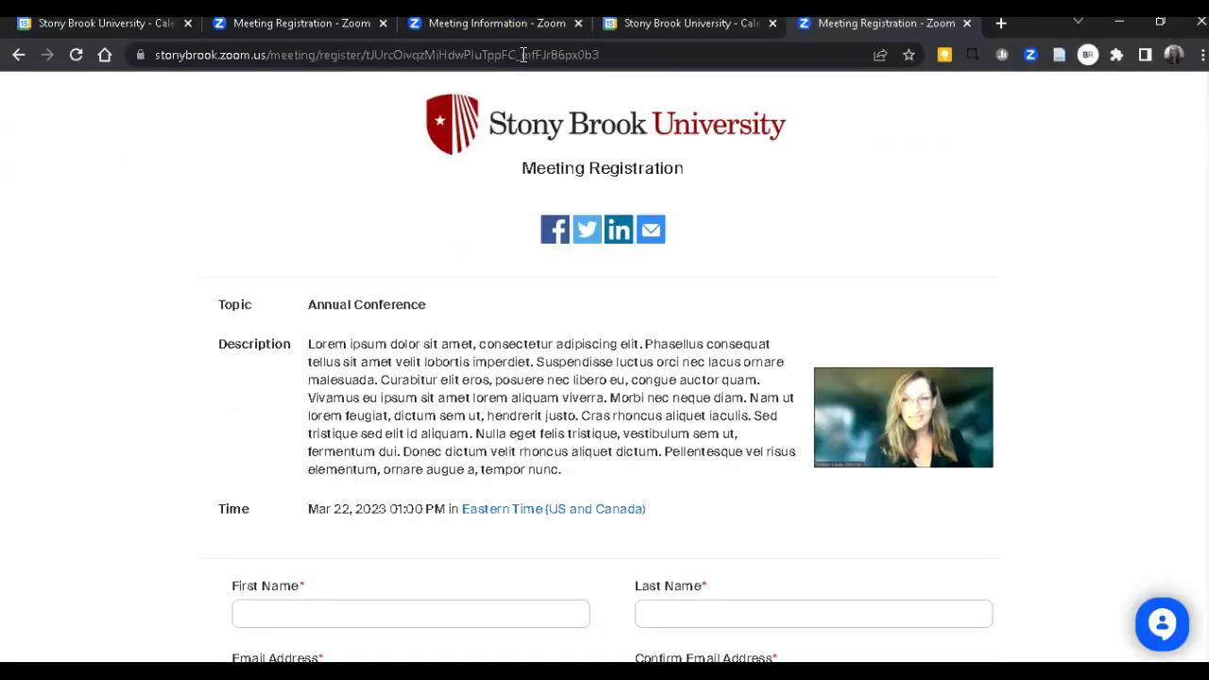
{"action": "scroll", "coordinate": [534, 307], "scroll_direction": "down", "scroll_amount": 3}
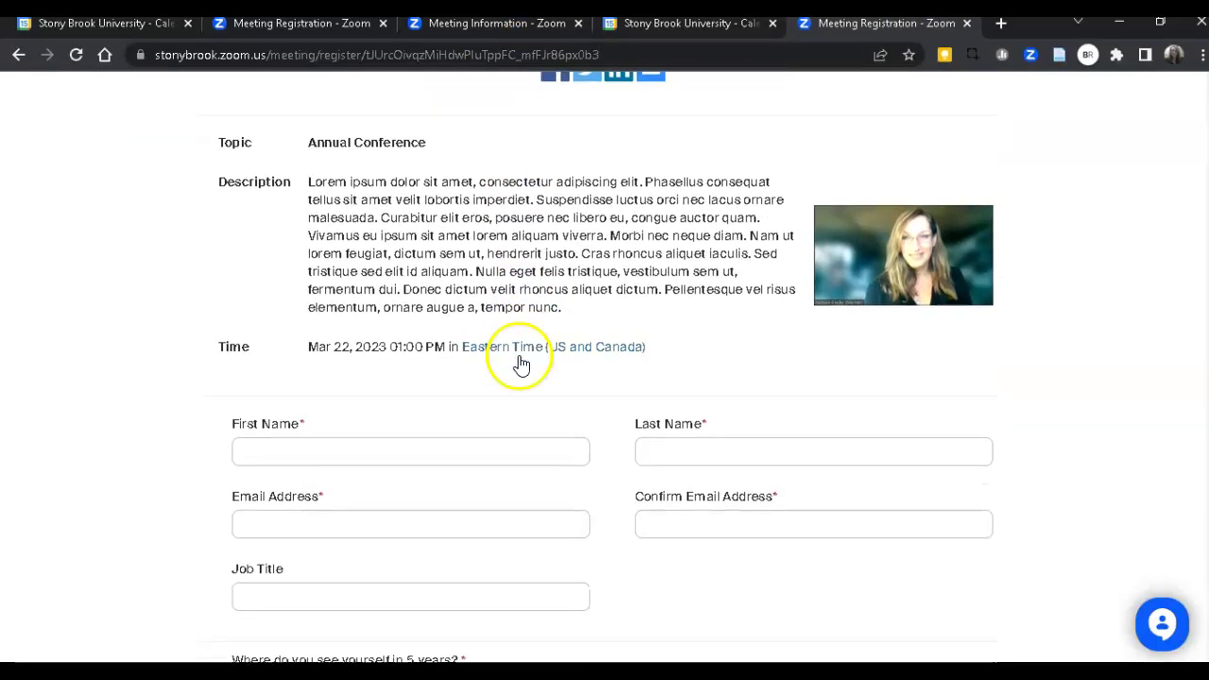
{"action": "scroll", "coordinate": [522, 364], "scroll_direction": "down", "scroll_amount": 2}
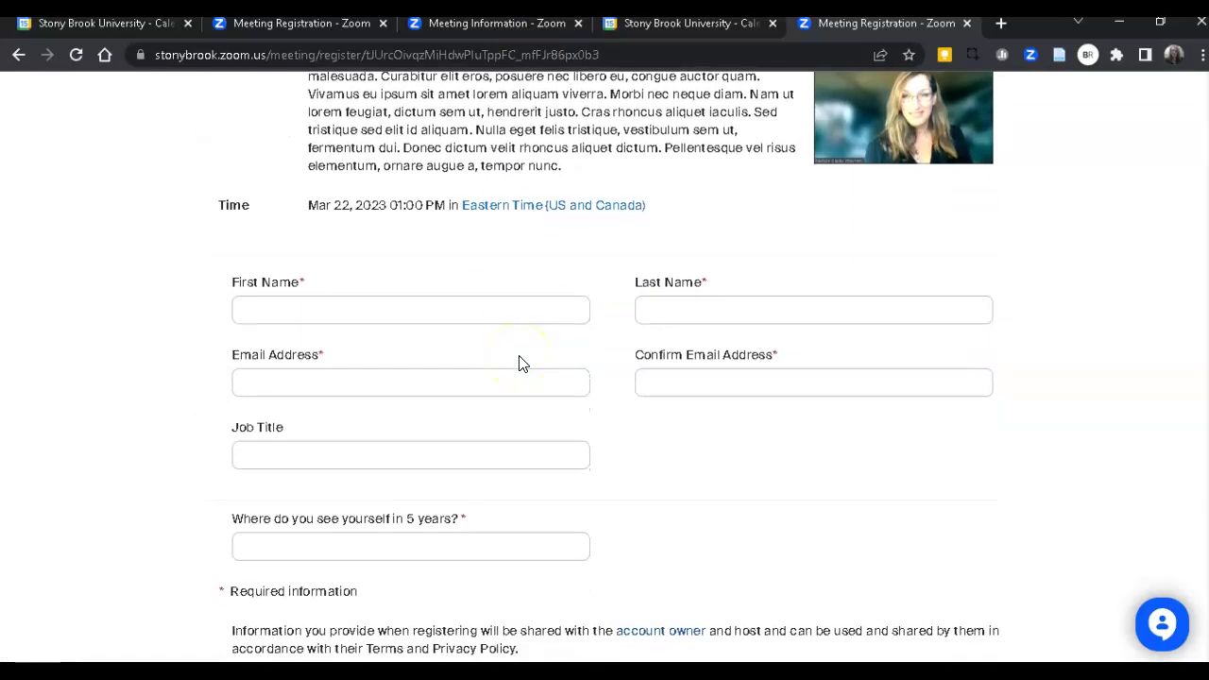
{"action": "scroll", "coordinate": [520, 361], "scroll_direction": "down", "scroll_amount": 1}
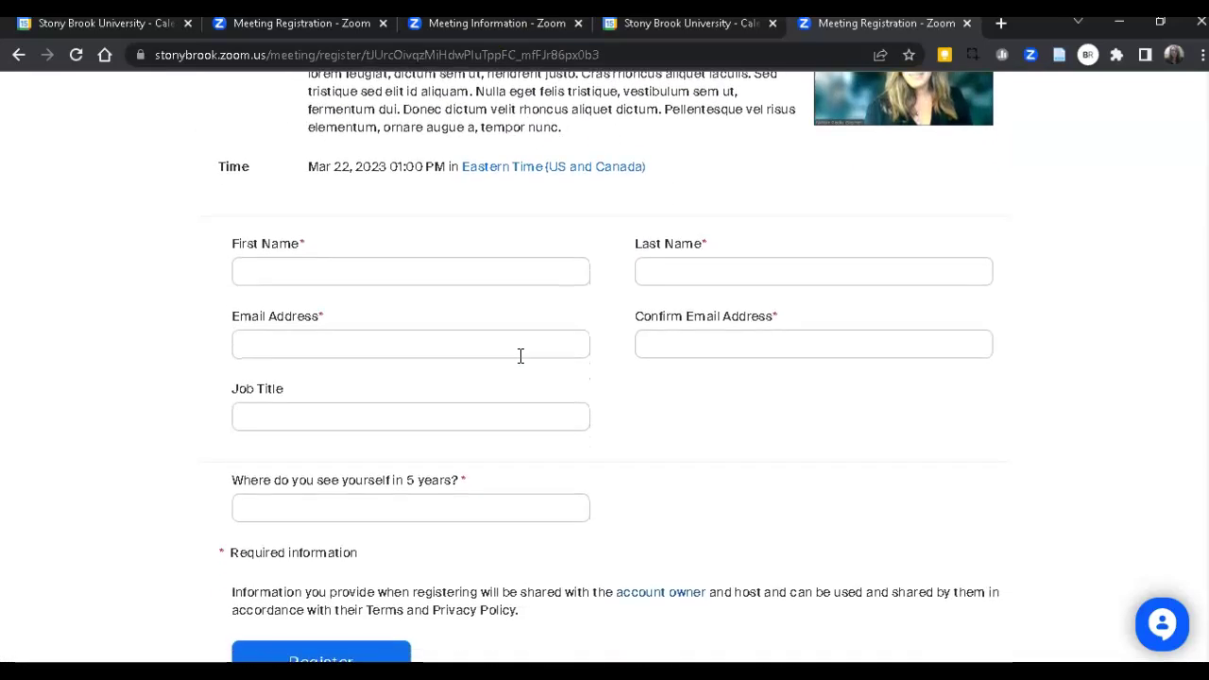
{"action": "scroll", "coordinate": [520, 356], "scroll_direction": "down", "scroll_amount": 1}
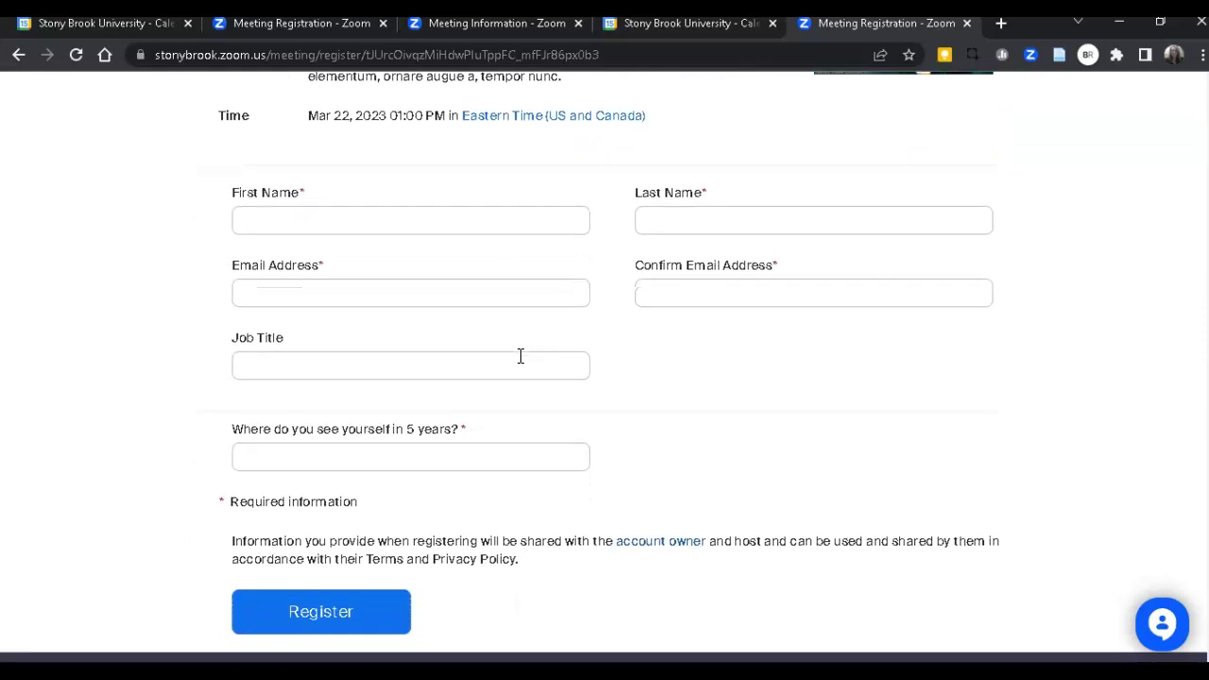
{"action": "scroll", "coordinate": [521, 356], "scroll_direction": "up", "scroll_amount": 8}
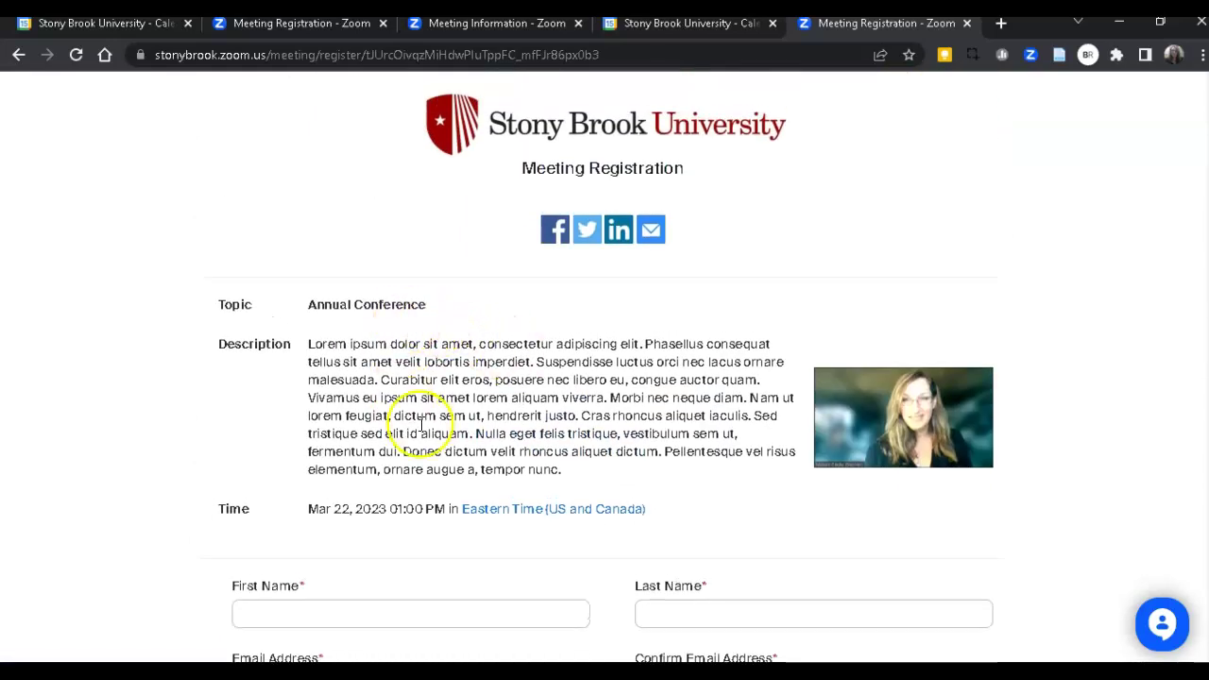
{"action": "scroll", "coordinate": [553, 467], "scroll_direction": "down", "scroll_amount": 8}
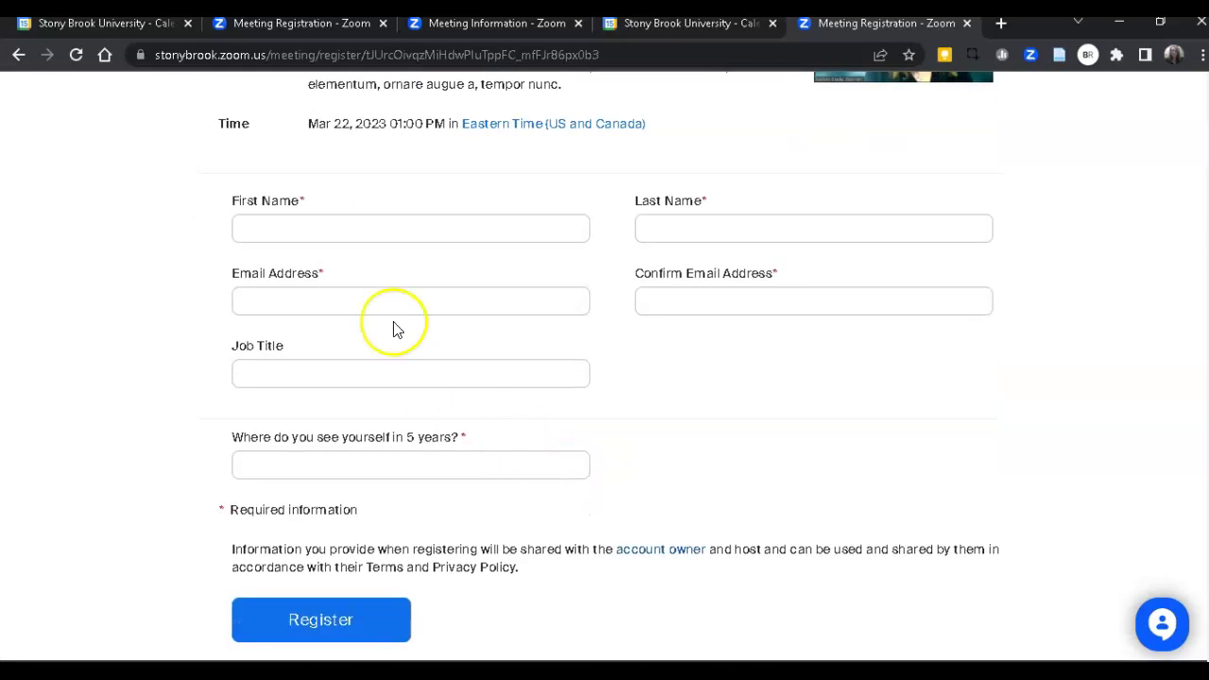
Submit a test registration with a name, e-mail address, and the answer 'IT'.
{"action": "left_click", "coordinate": [337, 230]}
{"action": "key", "text": "Tab"}
{"action": "key", "text": "Tab"}
{"action": "key", "text": "Tab"}
{"action": "type", "text": "nichol"}
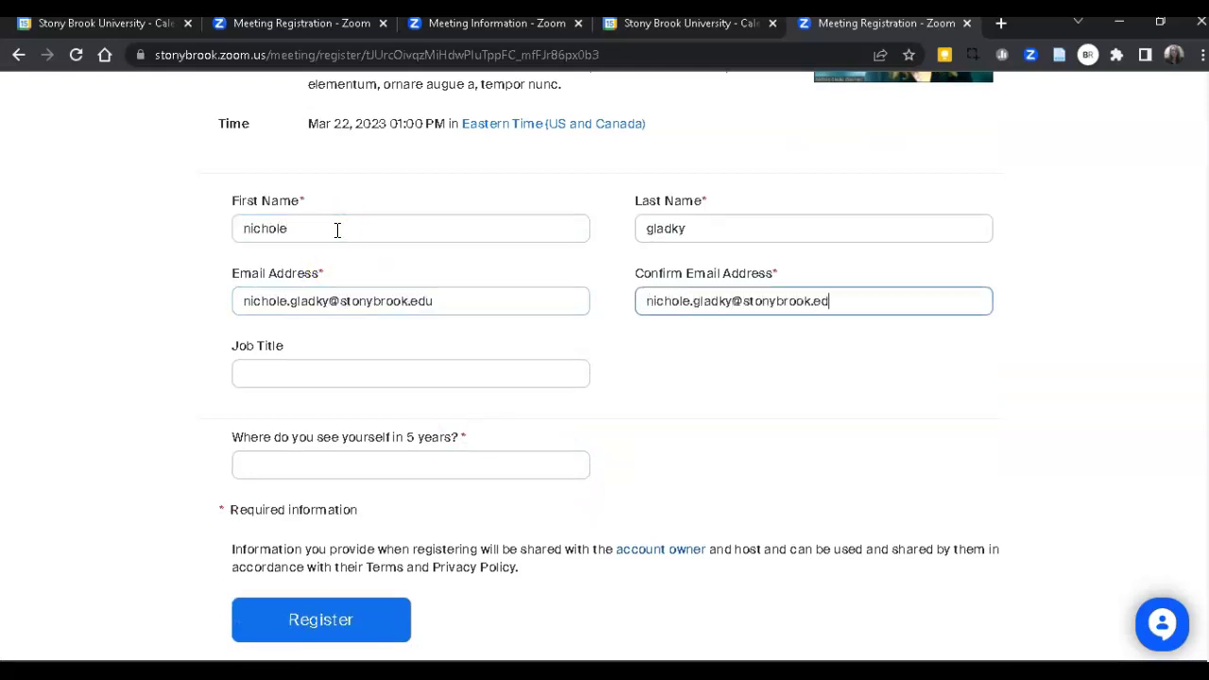
{"action": "key", "text": "Tab"}
{"action": "type", "text": "IT"}
{"action": "key", "text": "Tab"}
{"action": "type", "text": "IT"}
{"action": "left_click", "coordinate": [333, 631]}
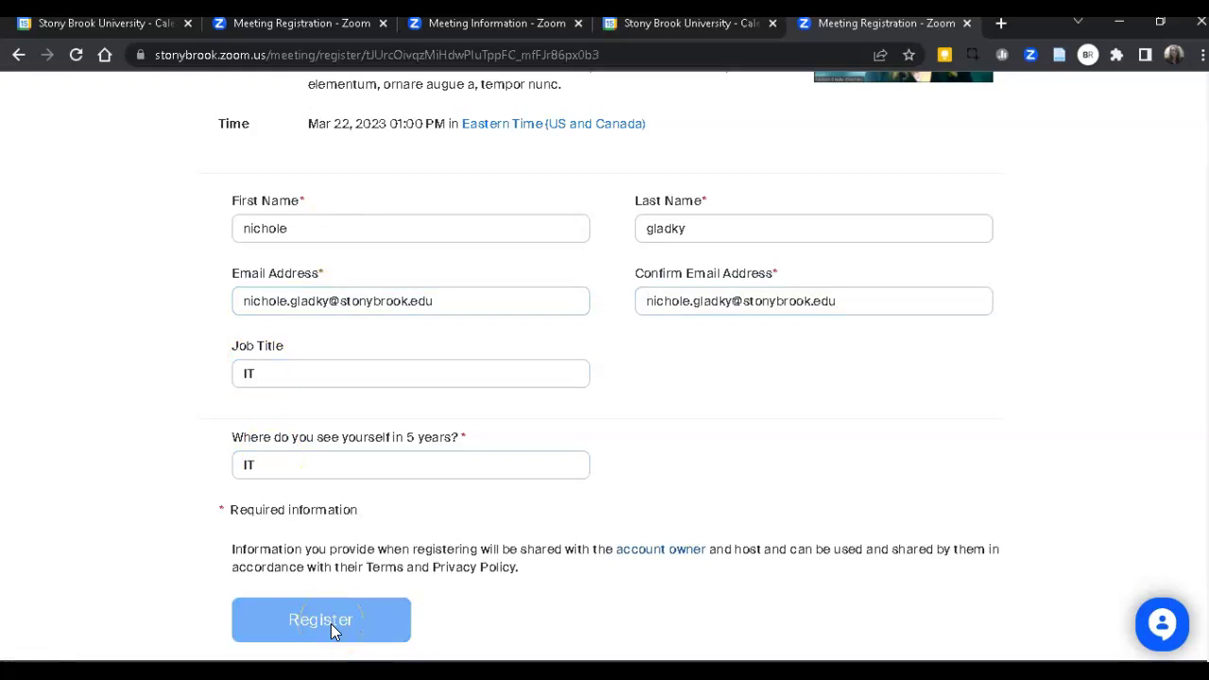
{"action": "left_click", "coordinate": [522, 548]}
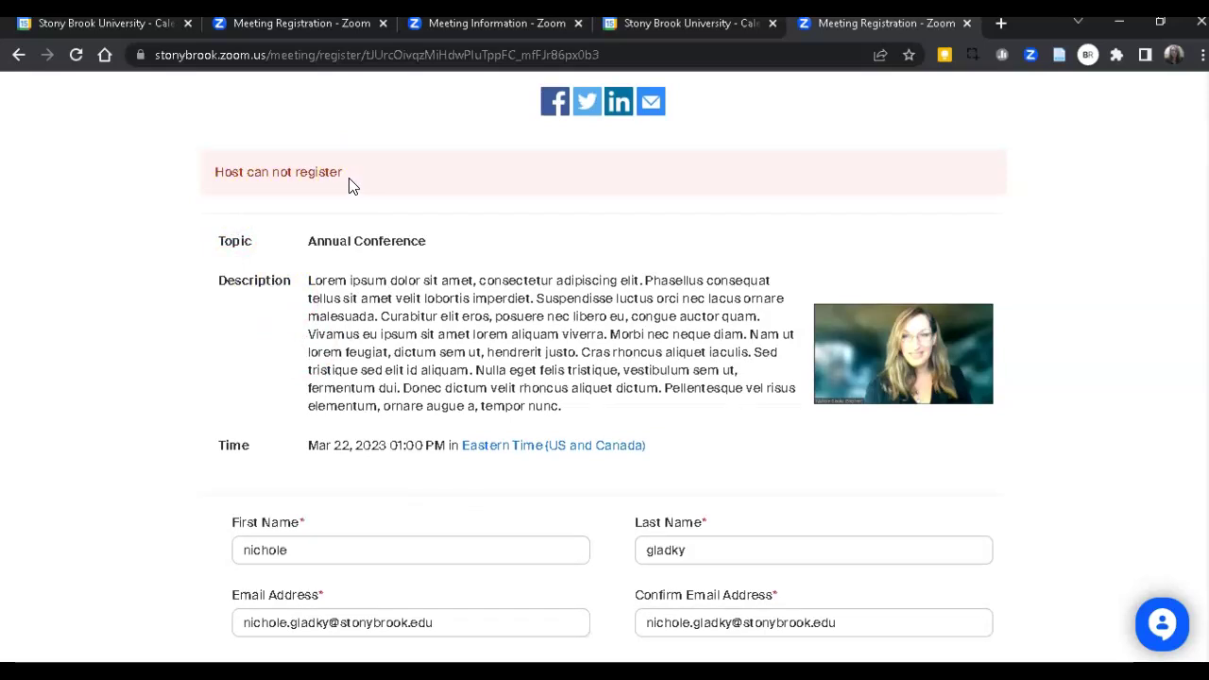
From the Meeting Information tab, add Annual Conference to Google Calendar.
{"action": "left_click", "coordinate": [526, 24]}
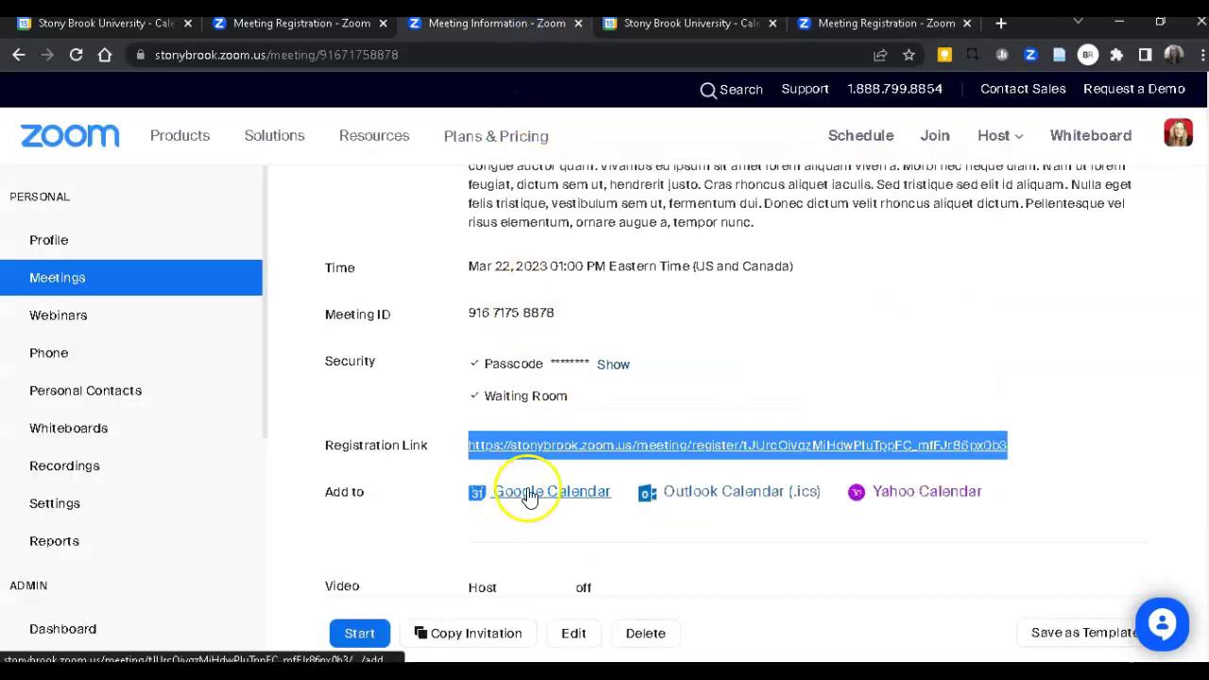
{"action": "left_click", "coordinate": [572, 493]}
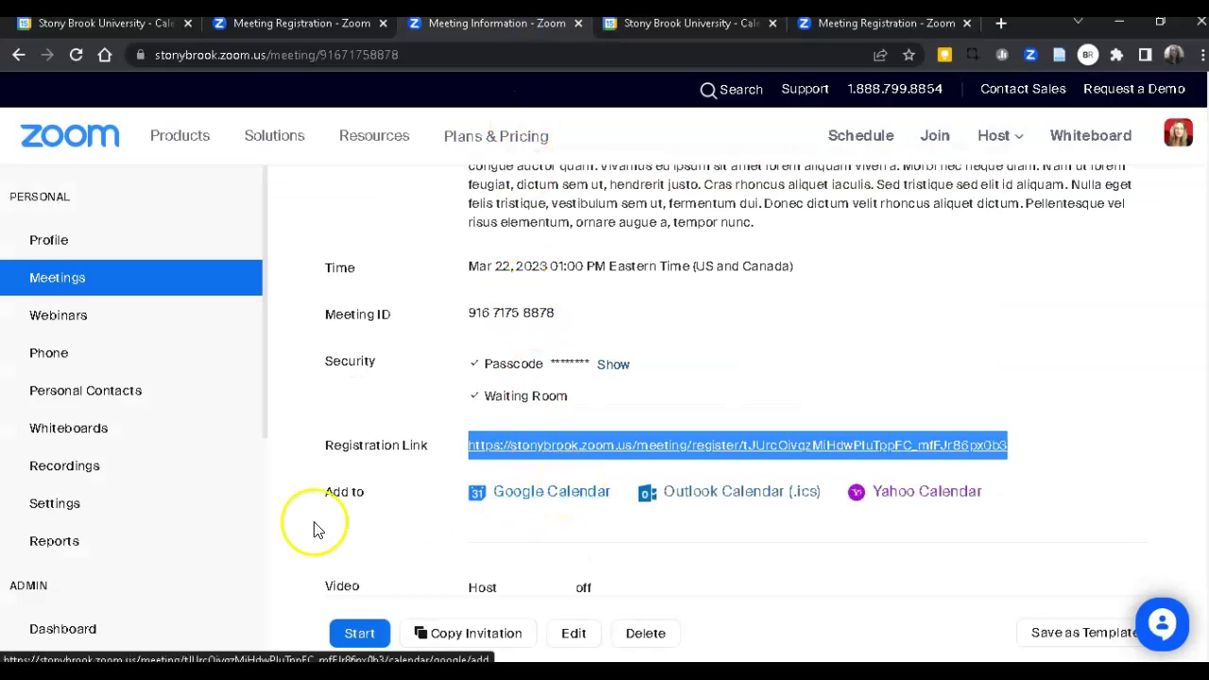